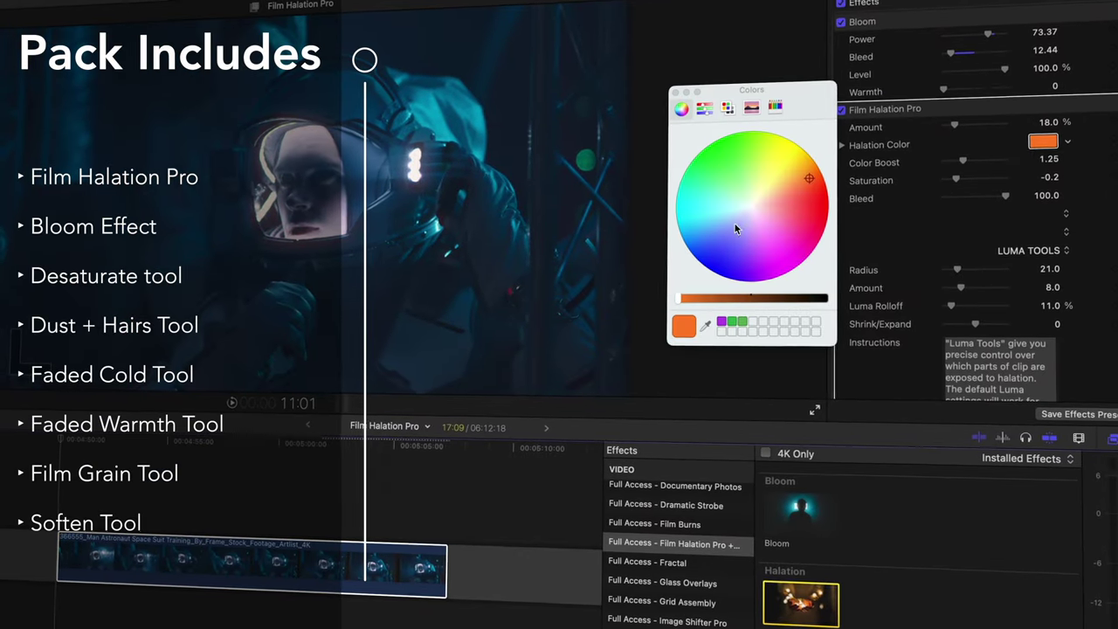
Make the astronaut clip's halation cyan and lower its Amount to about 5%.
{"action": "left_click", "coordinate": [690, 219]}
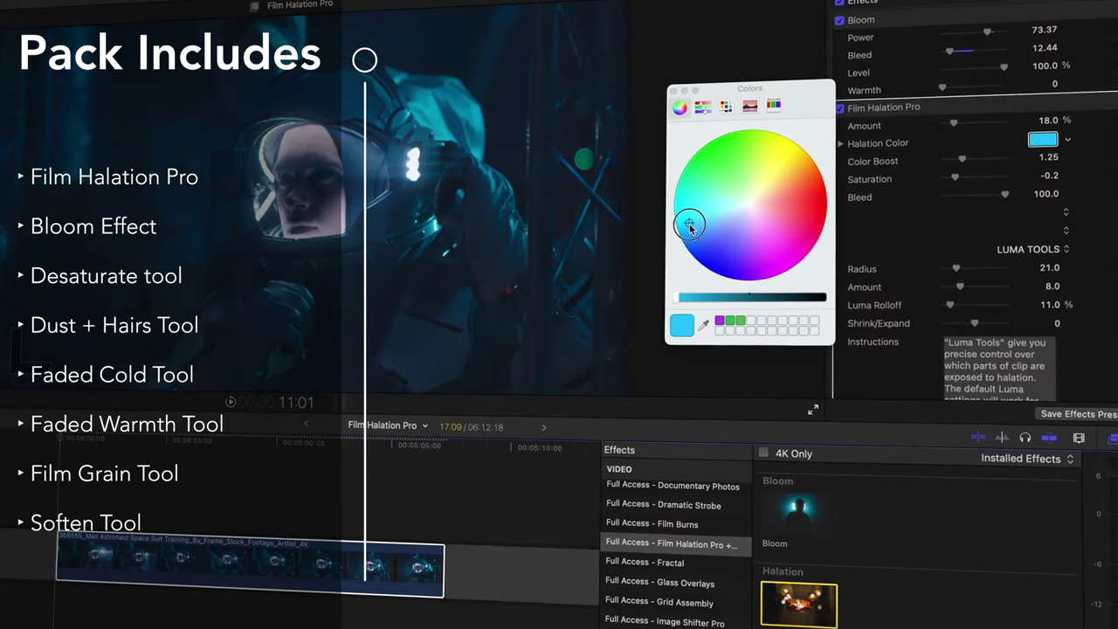
{"action": "mouse_move", "coordinate": [955, 126]}
{"action": "left_mouse_down"}
{"action": "mouse_move", "coordinate": [942, 122]}
{"action": "mouse_move", "coordinate": [992, 122]}
{"action": "mouse_move", "coordinate": [951, 142]}
{"action": "left_mouse_up"}
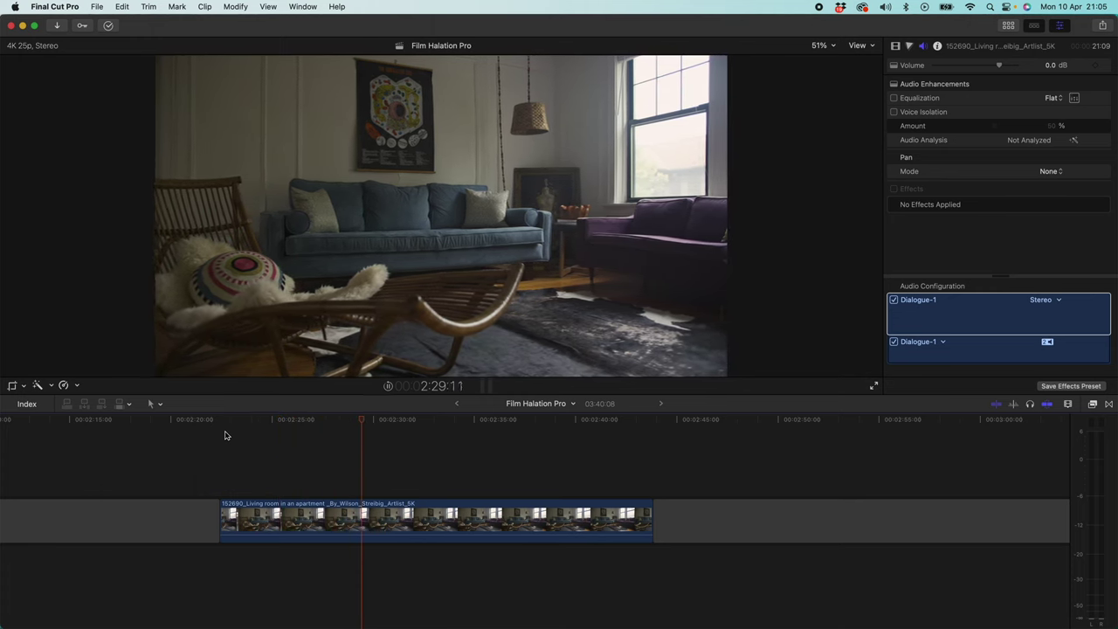
{"action": "key", "text": "space"}
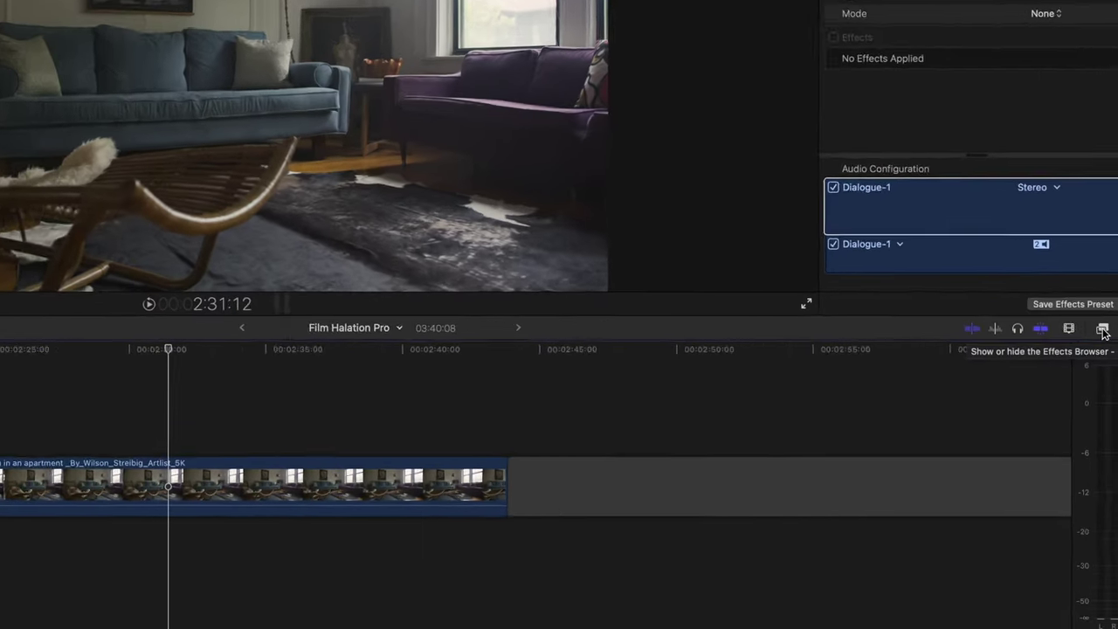
Show the Film Halation Pro category in the Effects Browser.
{"action": "left_click", "coordinate": [1103, 330]}
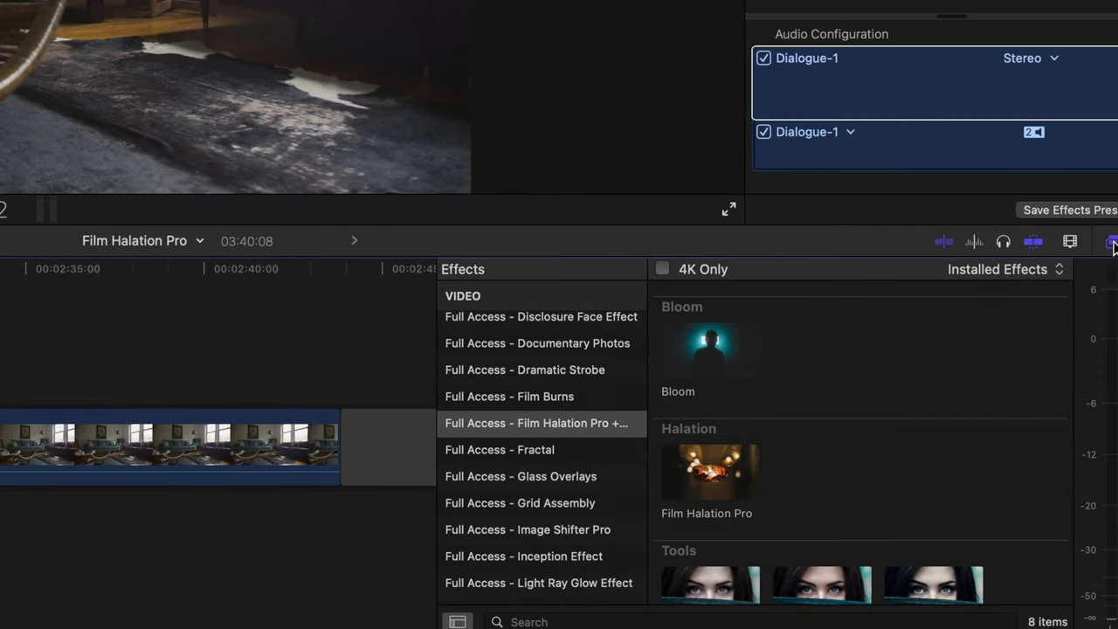
{"action": "scroll", "coordinate": [611, 323], "scroll_direction": "down", "scroll_amount": 1}
{"action": "left_click", "coordinate": [558, 397]}
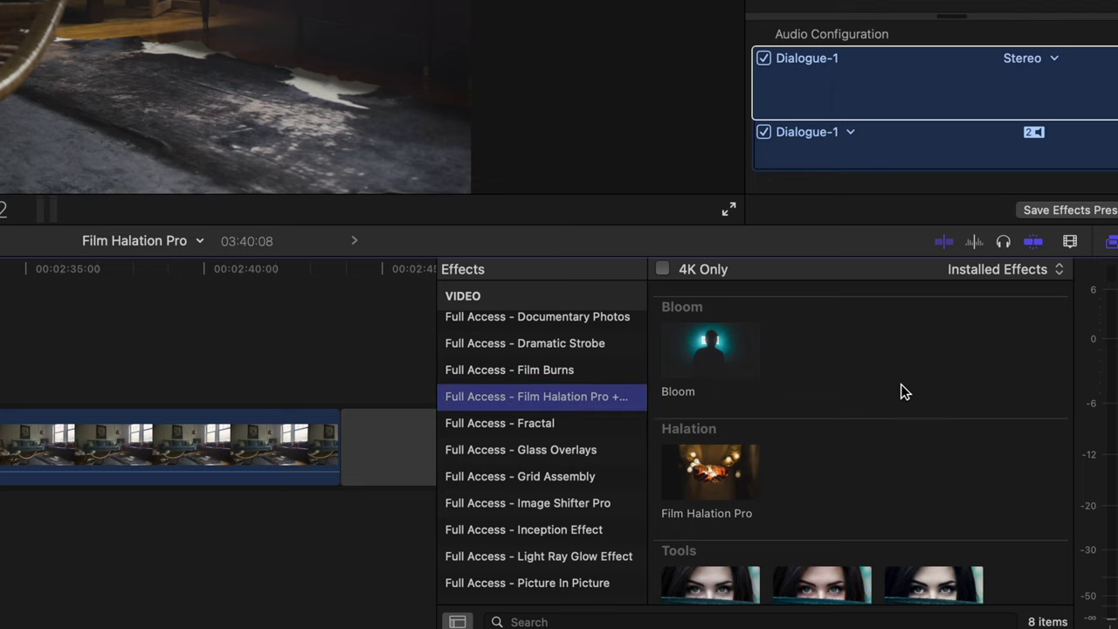
{"action": "scroll", "coordinate": [901, 392], "scroll_direction": "down", "scroll_amount": 4}
{"action": "scroll", "coordinate": [1004, 393], "scroll_direction": "up", "scroll_amount": 1}
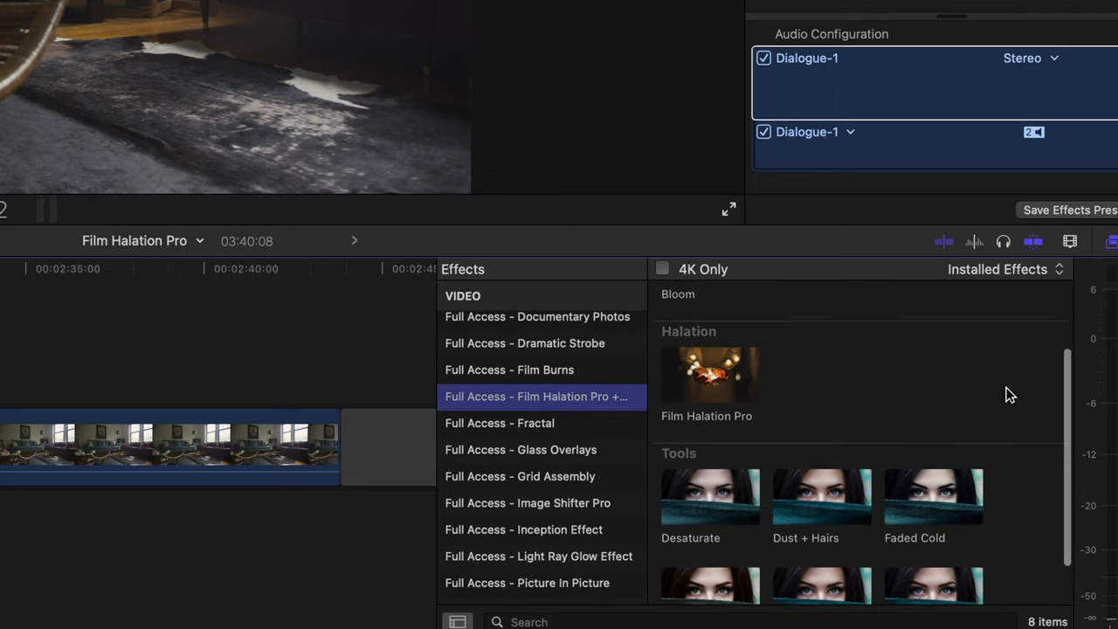
{"action": "scroll", "coordinate": [1008, 395], "scroll_direction": "up", "scroll_amount": 2}
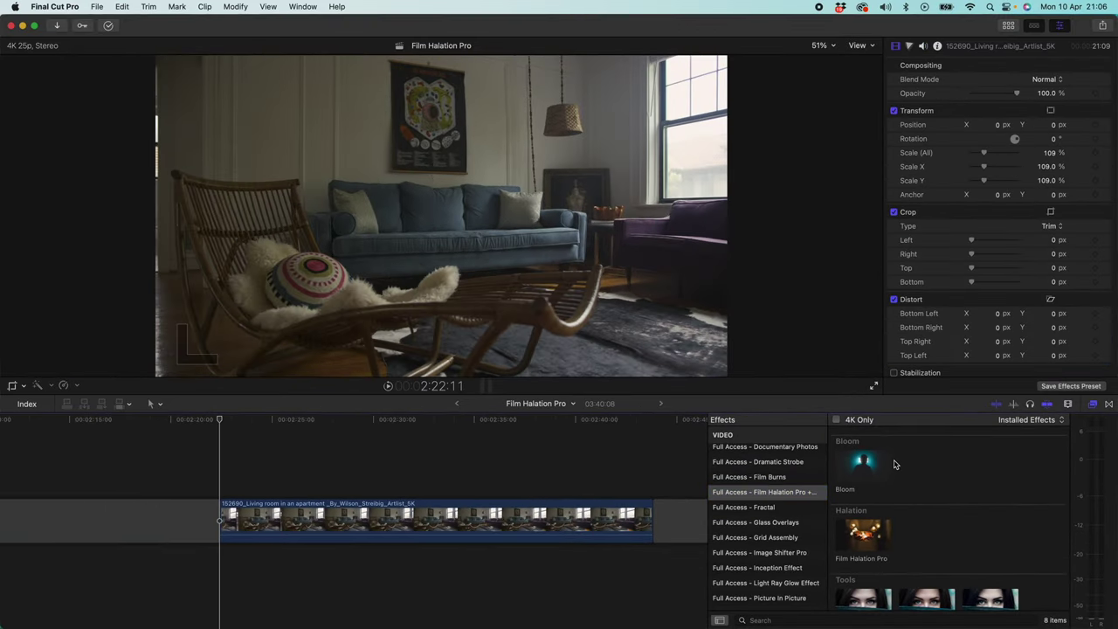
Apply Bloom to the living-room clip, then toggle it off and on to compare.
{"action": "left_click", "coordinate": [399, 516]}
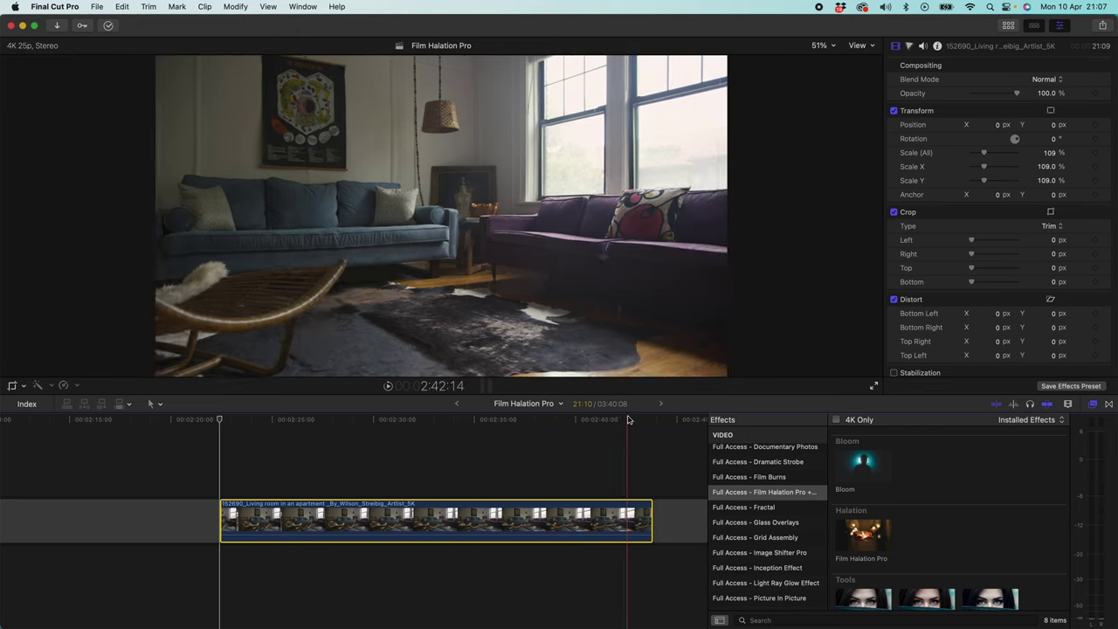
{"action": "double_click", "coordinate": [865, 467]}
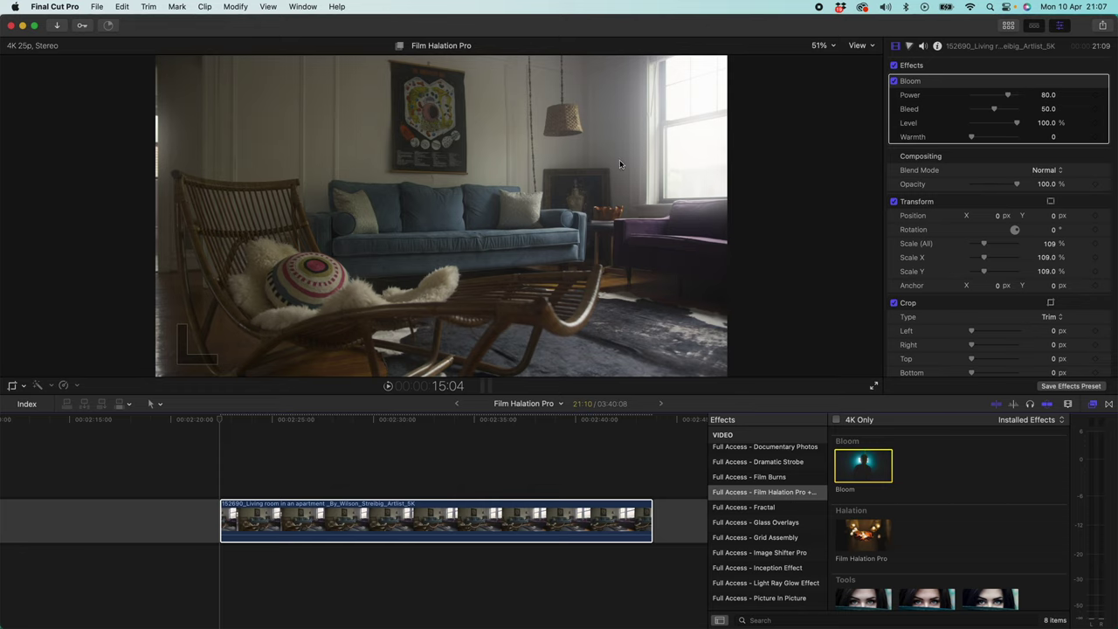
{"action": "left_click", "coordinate": [893, 81]}
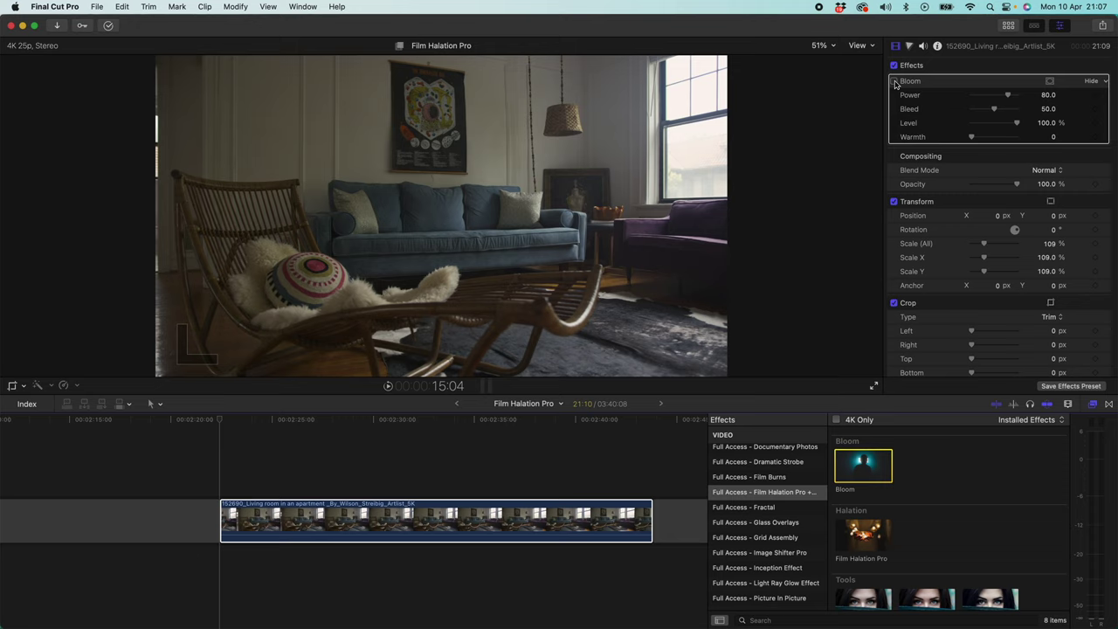
{"action": "left_click", "coordinate": [893, 81]}
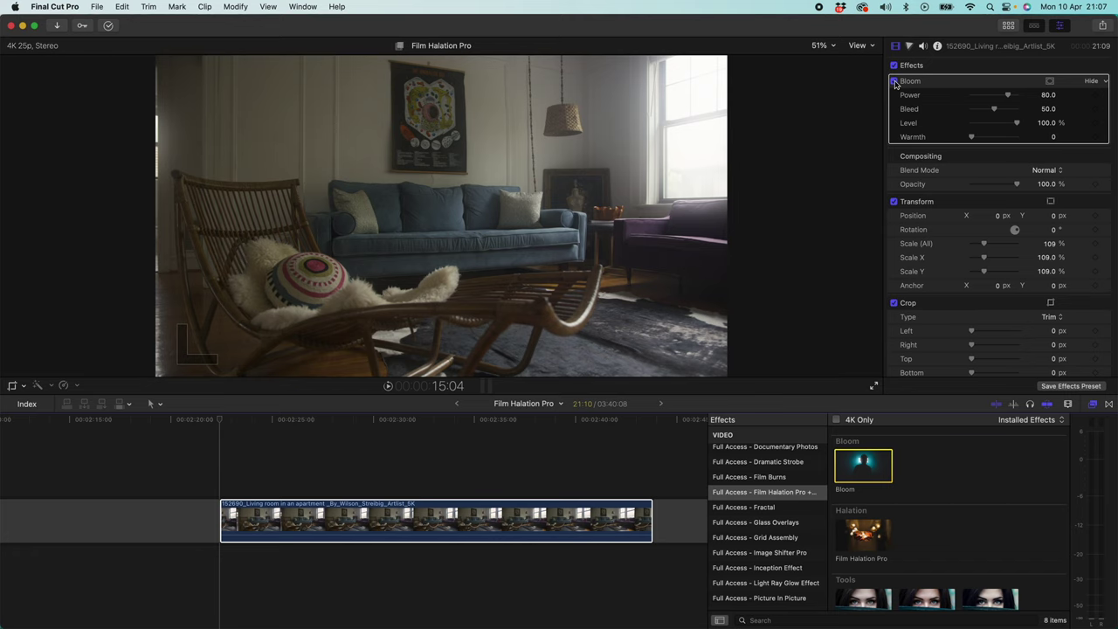
Bring up the Bloom settings and raise Bloom Power to 100.
{"action": "left_click", "coordinate": [894, 82]}
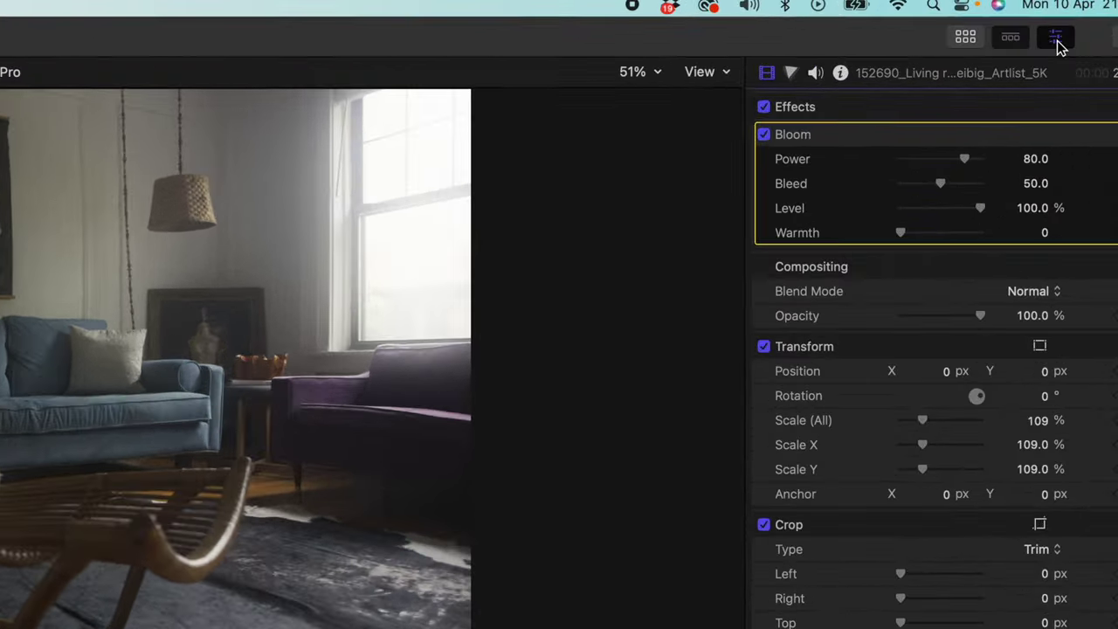
{"action": "left_click", "coordinate": [1060, 27]}
{"action": "left_click", "coordinate": [1056, 41]}
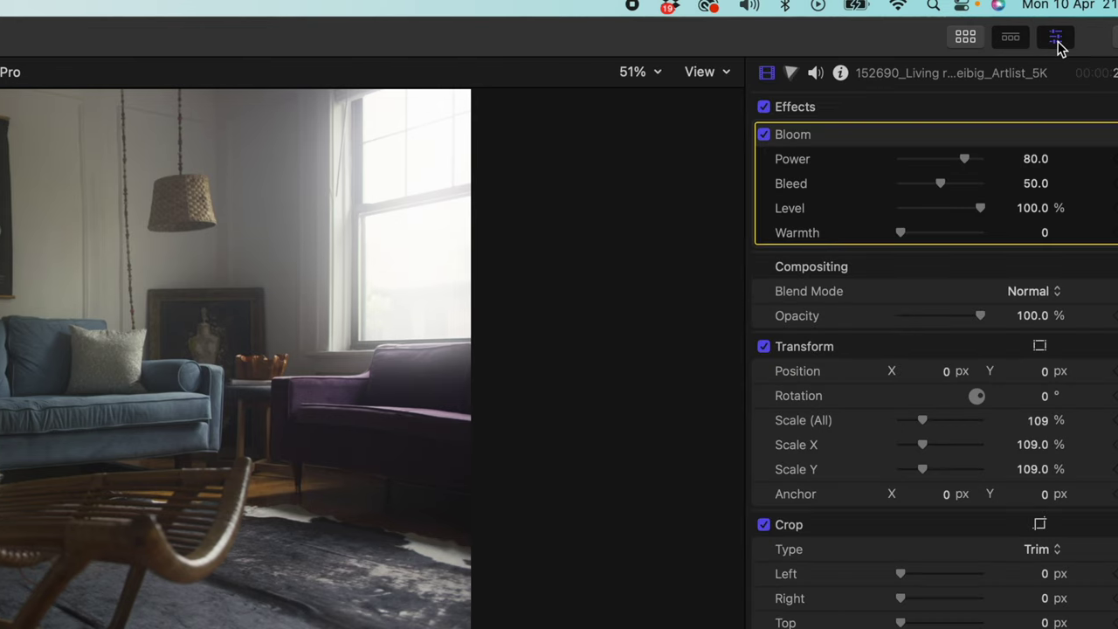
{"action": "mouse_move", "coordinate": [868, 143]}
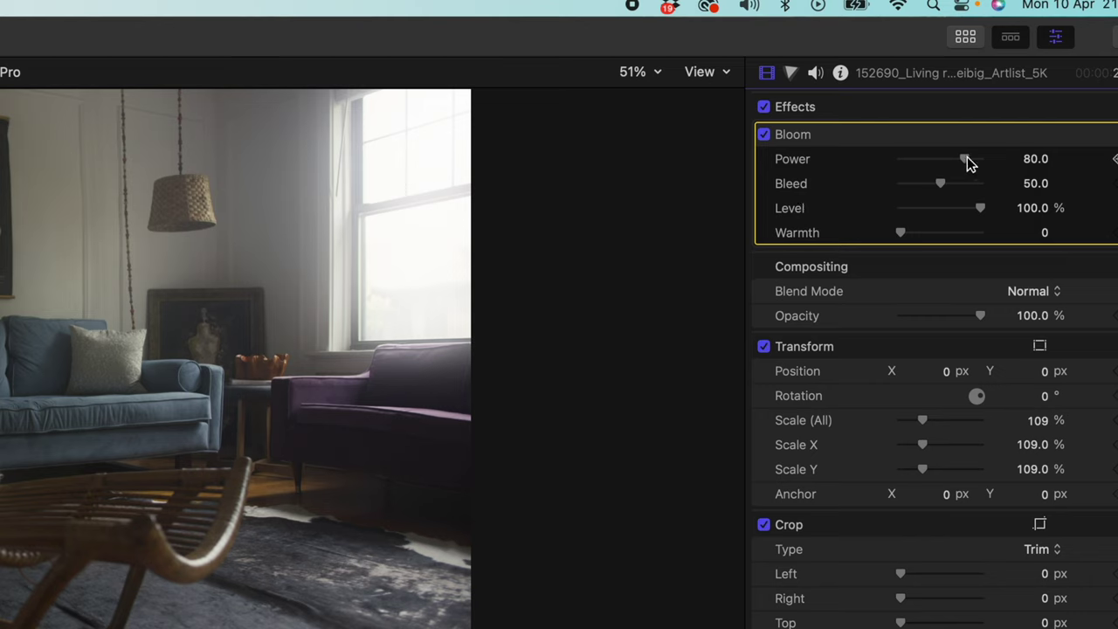
{"action": "mouse_move", "coordinate": [967, 162]}
{"action": "left_mouse_down"}
{"action": "mouse_move", "coordinate": [884, 164]}
{"action": "mouse_move", "coordinate": [949, 162]}
{"action": "left_mouse_up"}
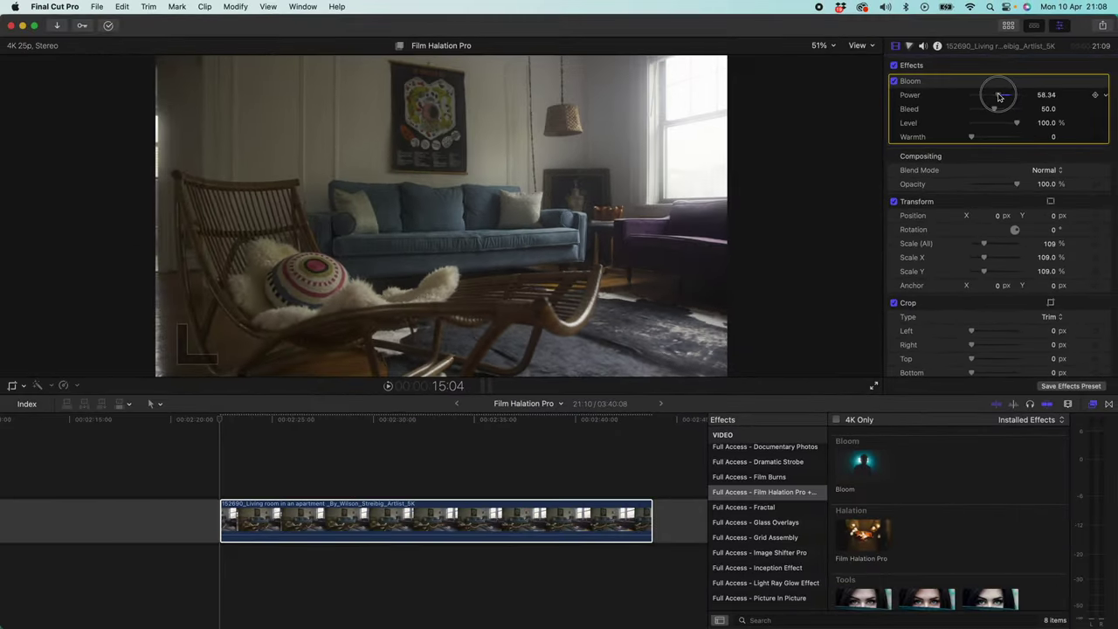
{"action": "left_click_drag", "start_coordinate": [999, 97], "coordinate": [1023, 97]}
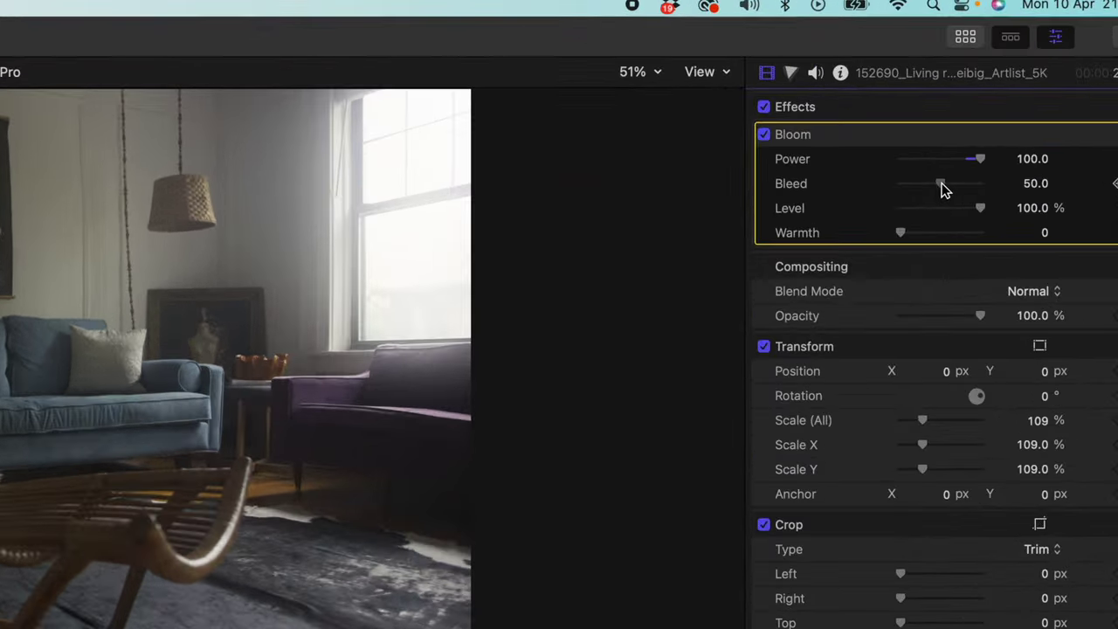
Adjust Bloom Bleed until it settles around 50.62.
{"action": "left_click_drag", "start_coordinate": [993, 109], "coordinate": [989, 110]}
{"action": "left_click_drag", "start_coordinate": [932, 191], "coordinate": [908, 190]}
{"action": "left_click_drag", "start_coordinate": [947, 148], "coordinate": [1002, 113]}
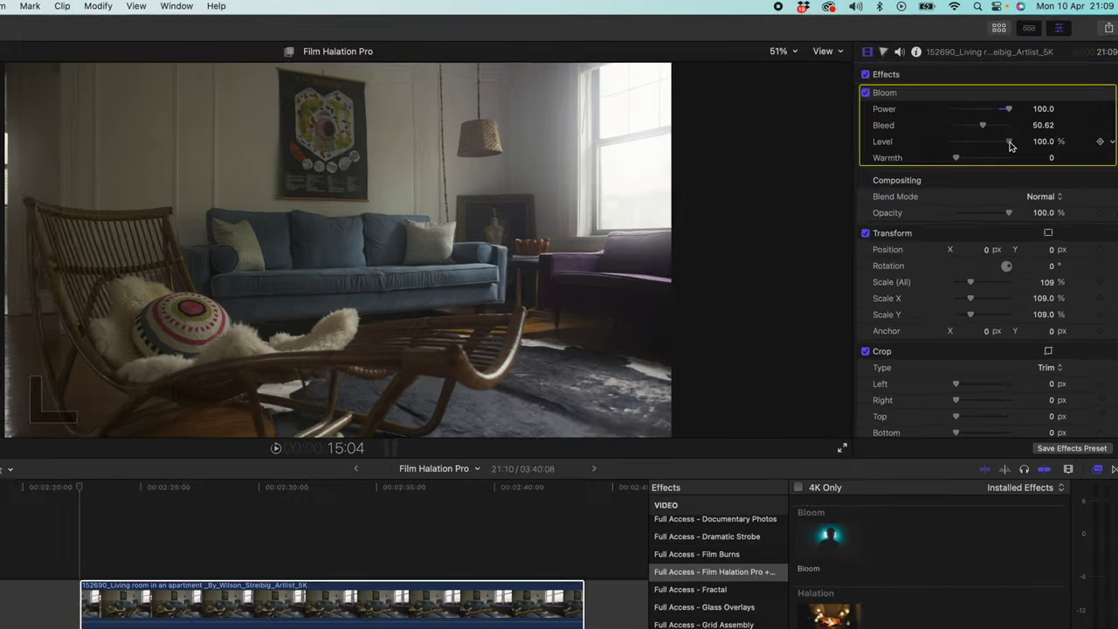
Compare Bloom Level at lower values, keeping it at 100%.
{"action": "left_click_drag", "start_coordinate": [1016, 123], "coordinate": [985, 125]}
{"action": "left_click_drag", "start_coordinate": [927, 216], "coordinate": [881, 218]}
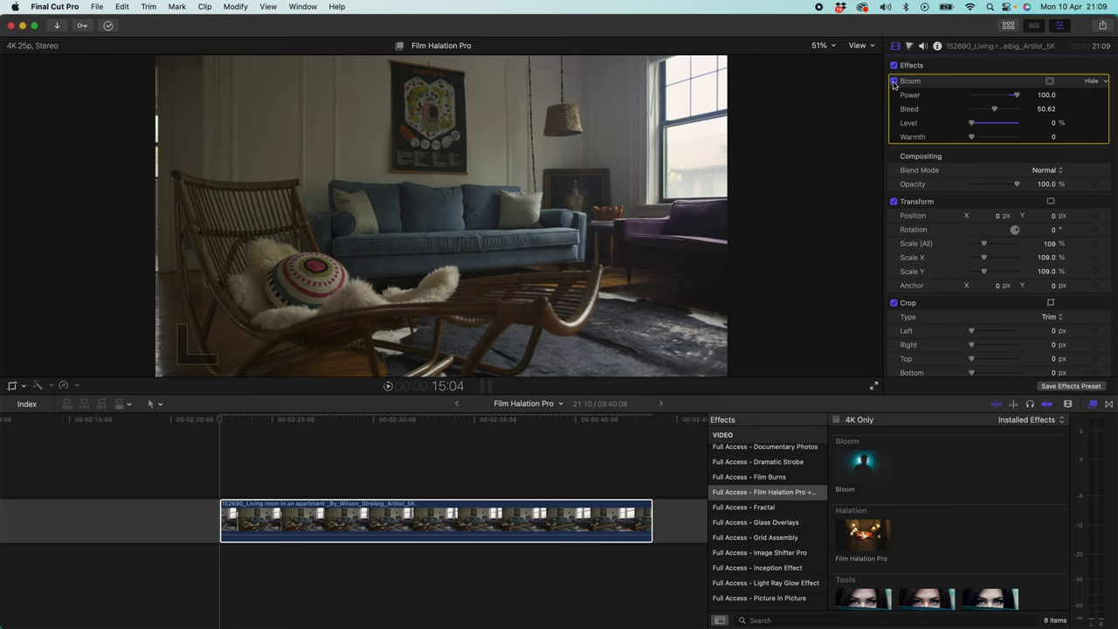
{"action": "left_click_drag", "start_coordinate": [971, 124], "coordinate": [1024, 125]}
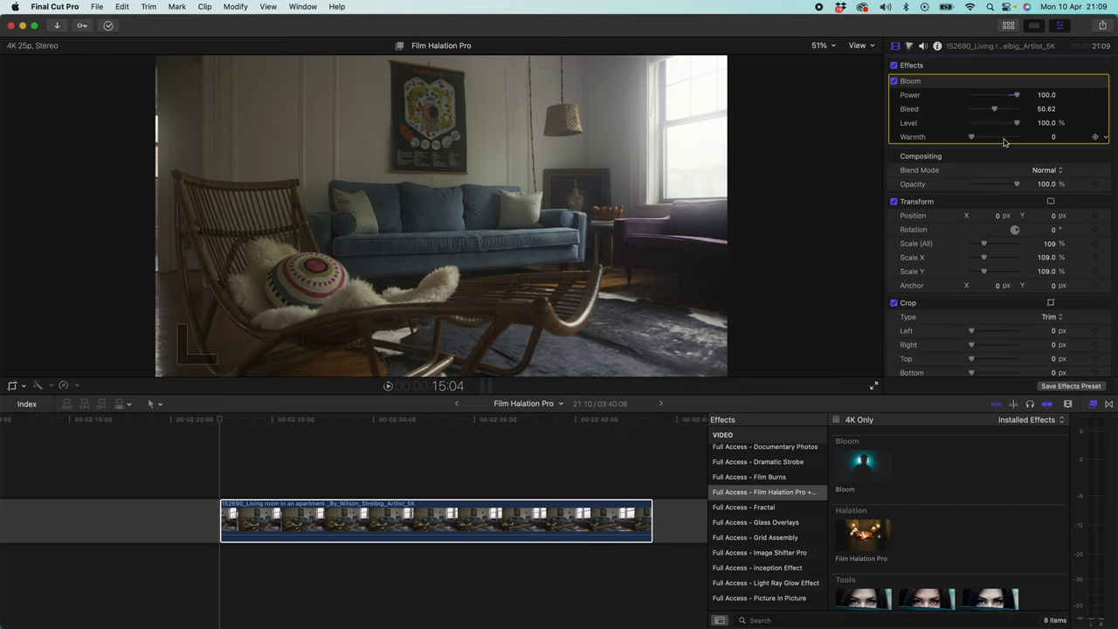
{"action": "mouse_move", "coordinate": [1017, 124]}
{"action": "left_mouse_down"}
{"action": "mouse_move", "coordinate": [985, 128]}
{"action": "mouse_move", "coordinate": [1027, 128]}
{"action": "mouse_move", "coordinate": [973, 138]}
{"action": "mouse_move", "coordinate": [1004, 140]}
{"action": "left_mouse_up"}
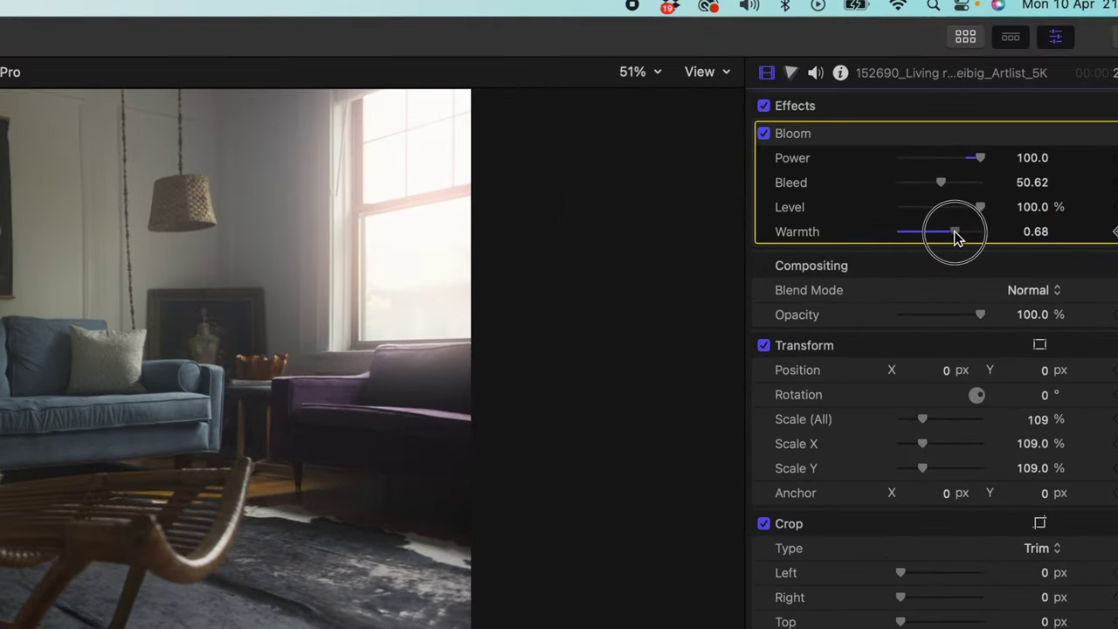
Set Bloom Warmth to 0.24.
{"action": "left_click_drag", "start_coordinate": [956, 236], "coordinate": [981, 237]}
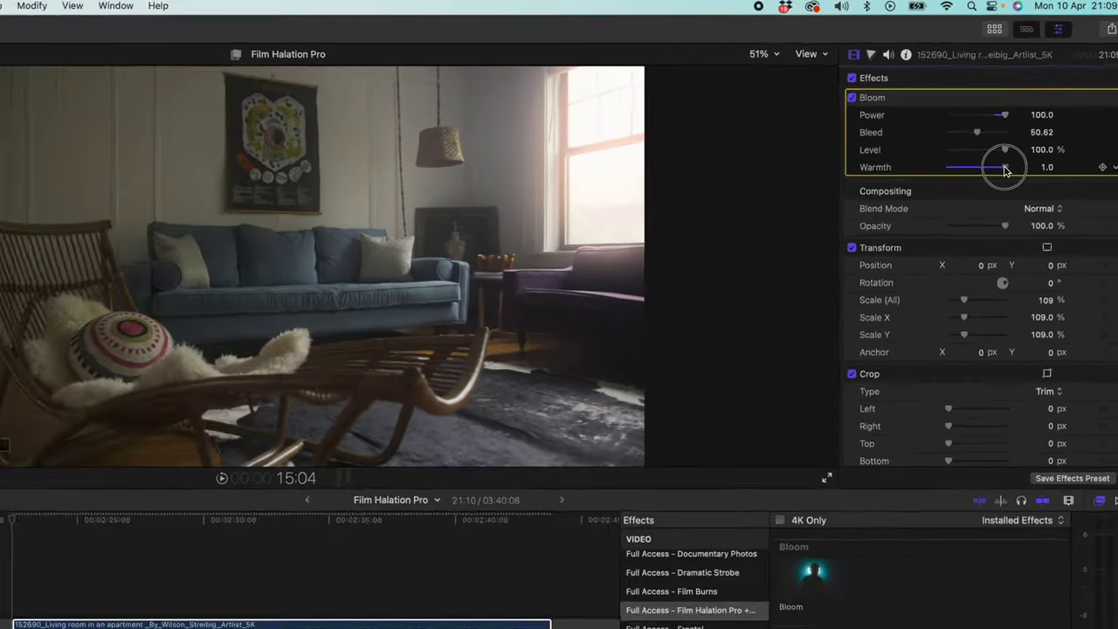
{"action": "left_click_drag", "start_coordinate": [1004, 170], "coordinate": [984, 138]}
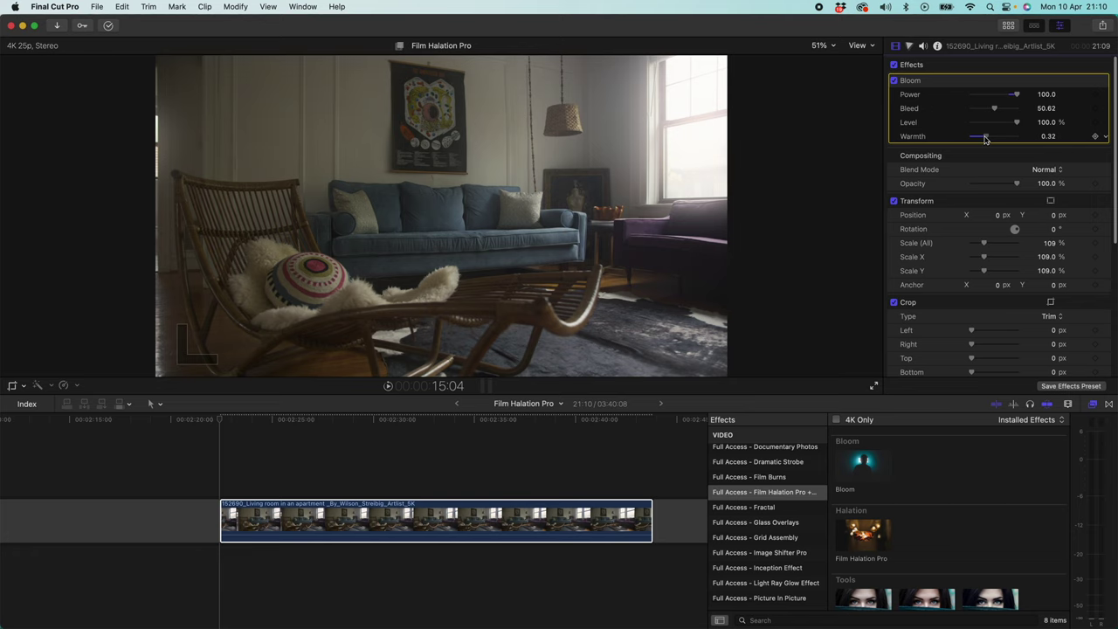
{"action": "mouse_move", "coordinate": [985, 138]}
{"action": "left_mouse_down"}
{"action": "mouse_move", "coordinate": [1013, 138]}
{"action": "mouse_move", "coordinate": [1002, 138]}
{"action": "left_mouse_up"}
{"action": "left_click_drag", "start_coordinate": [1002, 138], "coordinate": [982, 137]}
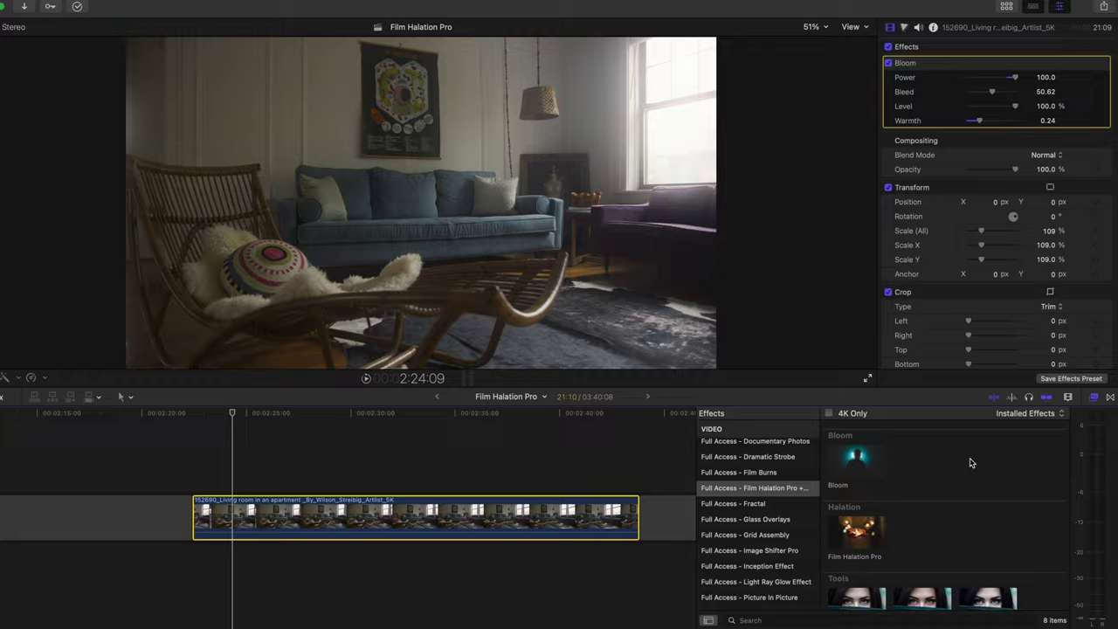
Add the Faded Cold tool from the Effects Browser's Tools to the living-room clip.
{"action": "scroll", "coordinate": [974, 467], "scroll_direction": "down", "scroll_amount": 3}
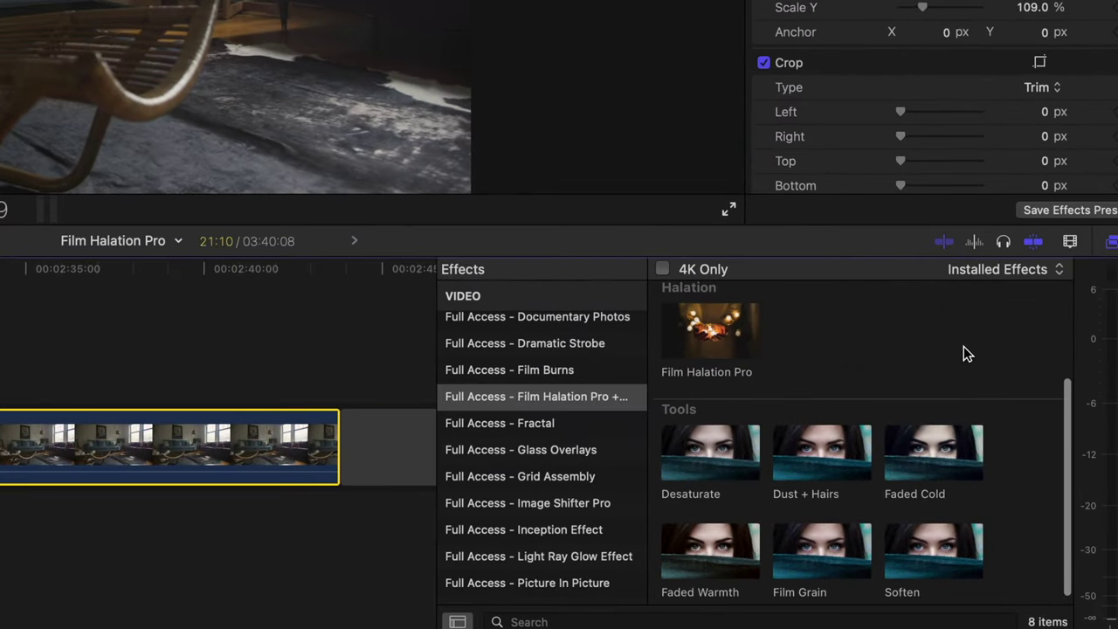
{"action": "scroll", "coordinate": [966, 354], "scroll_direction": "down", "scroll_amount": 1}
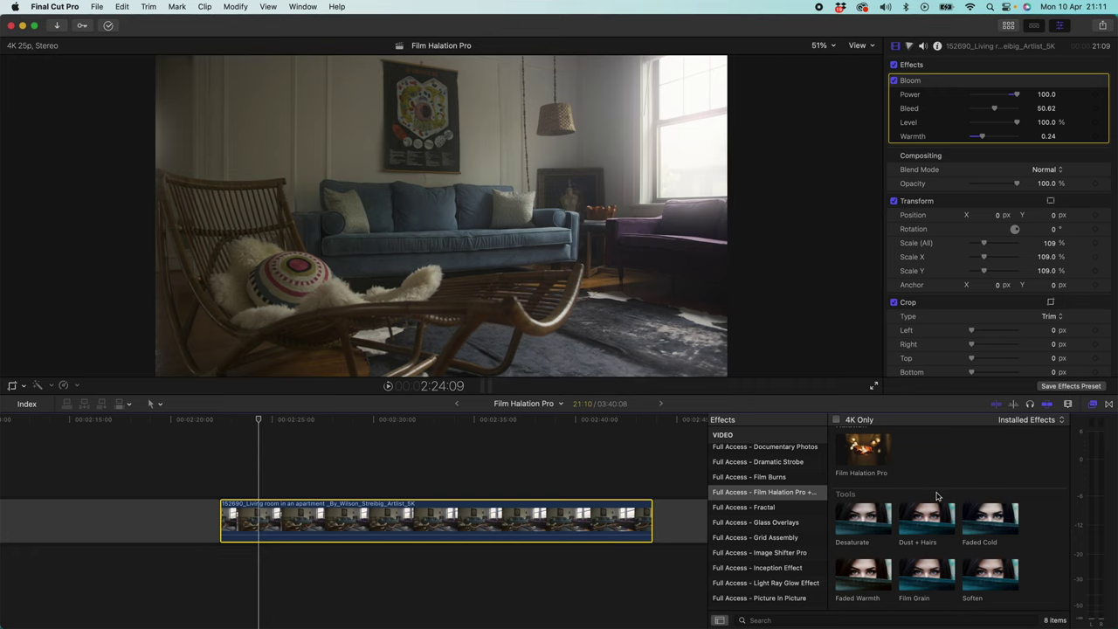
{"action": "double_click", "coordinate": [987, 523]}
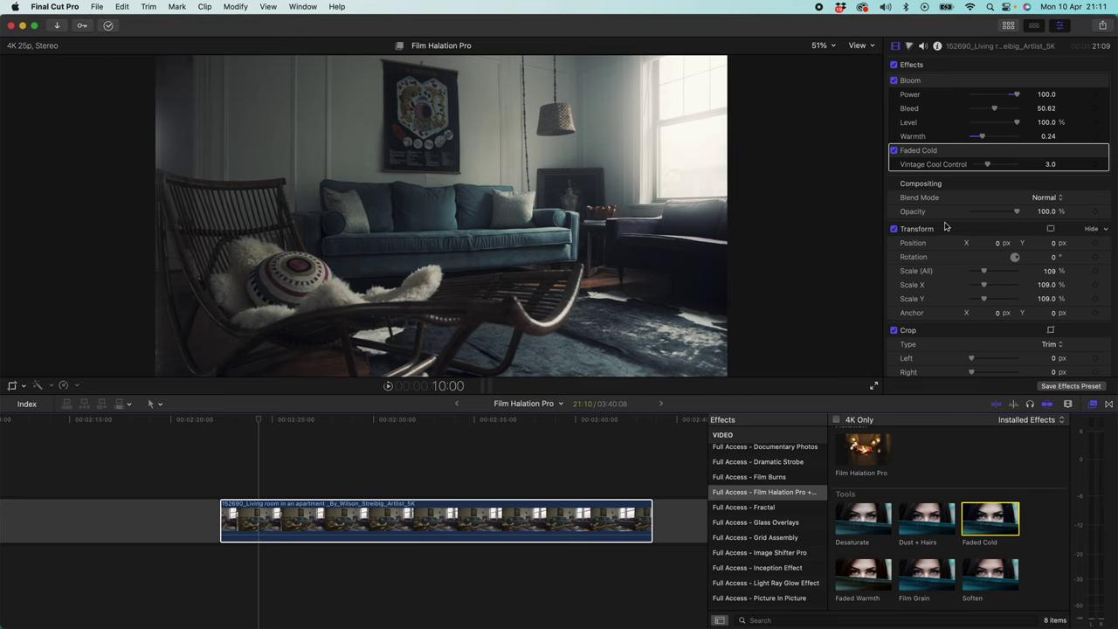
Set Faded Cold's Vintage Cool Control to 1.0.
{"action": "left_click_drag", "start_coordinate": [990, 164], "coordinate": [980, 167]}
{"action": "left_click", "coordinate": [1050, 164]}
{"action": "type", "text": "1"}
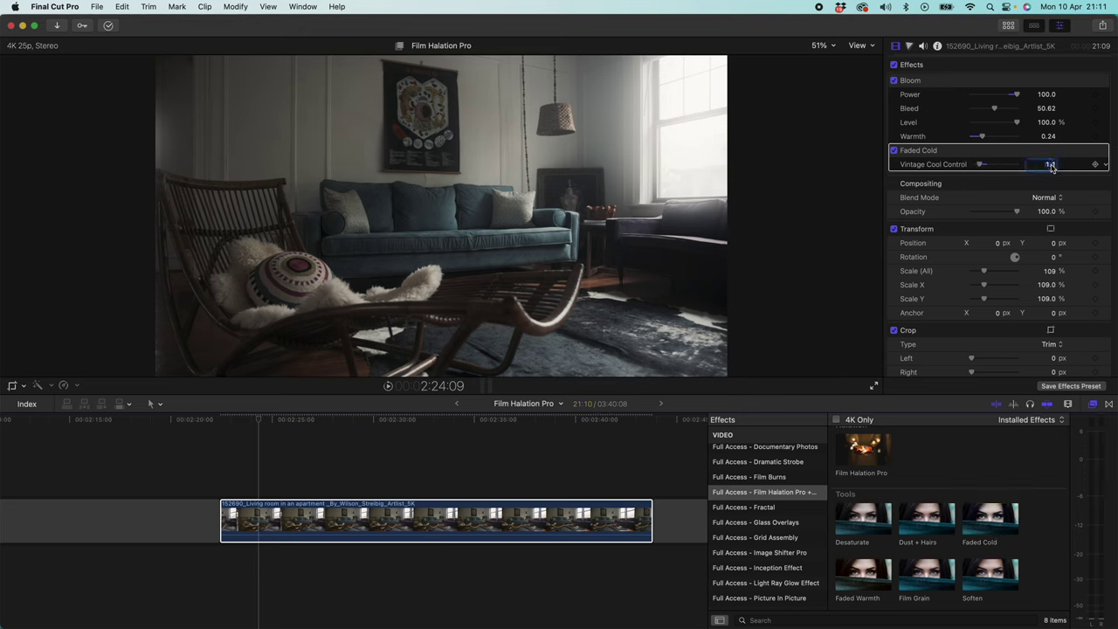
{"action": "key", "text": "Return"}
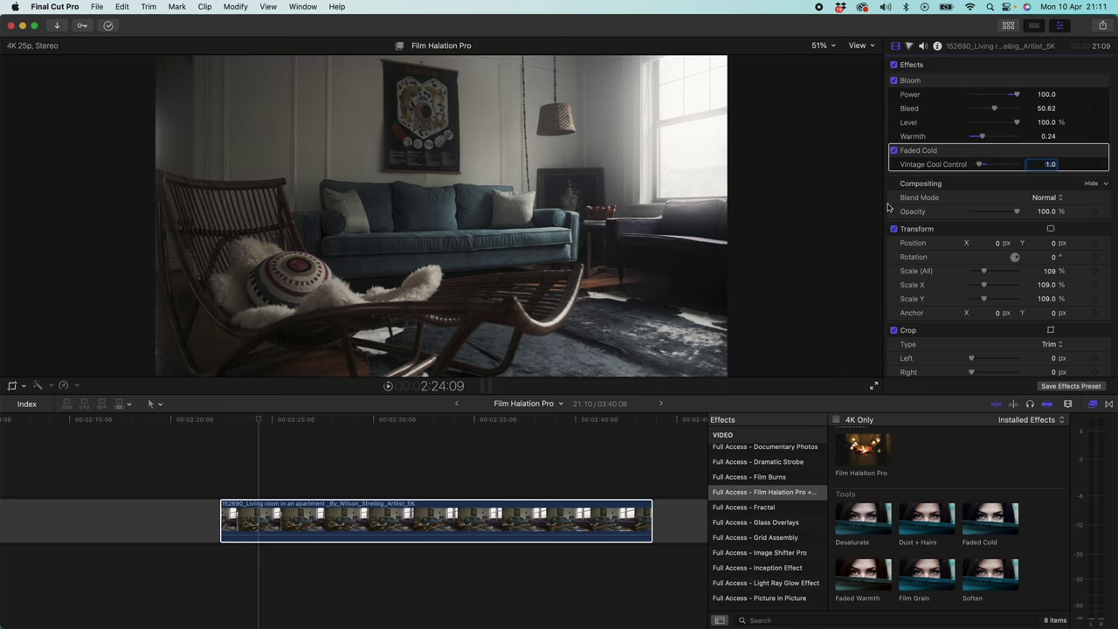
Add Dust + Hairs to the living-room clip and preview it at 100% Opacity.
{"action": "double_click", "coordinate": [926, 527]}
{"action": "left_click", "coordinate": [267, 520]}
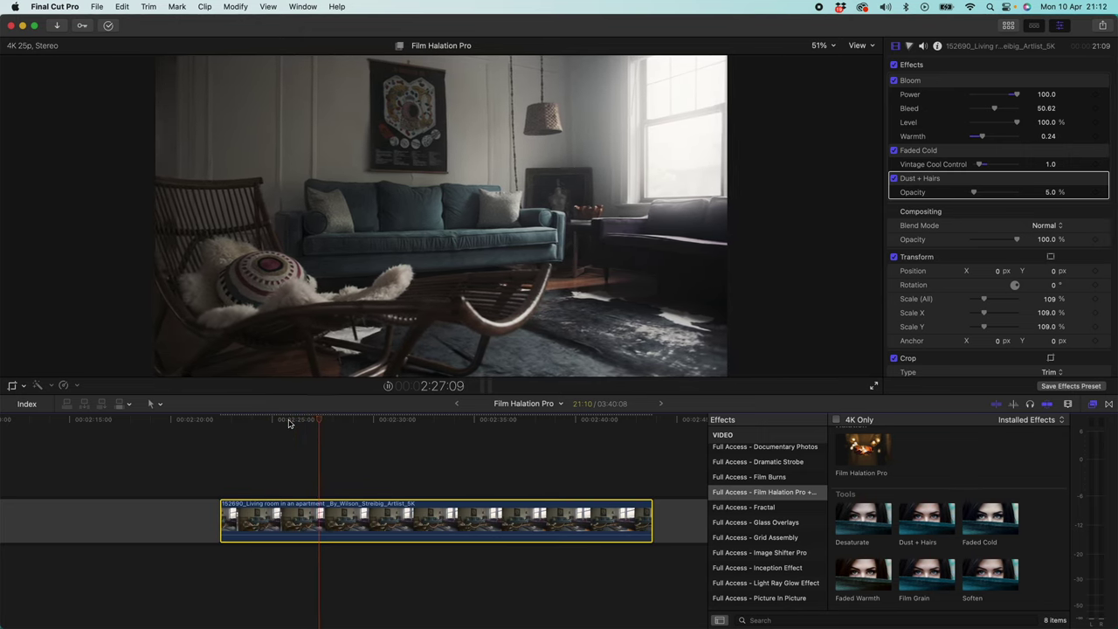
{"action": "key", "text": "space"}
{"action": "left_click", "coordinate": [973, 193]}
{"action": "left_click_drag", "start_coordinate": [973, 193], "coordinate": [1045, 192]}
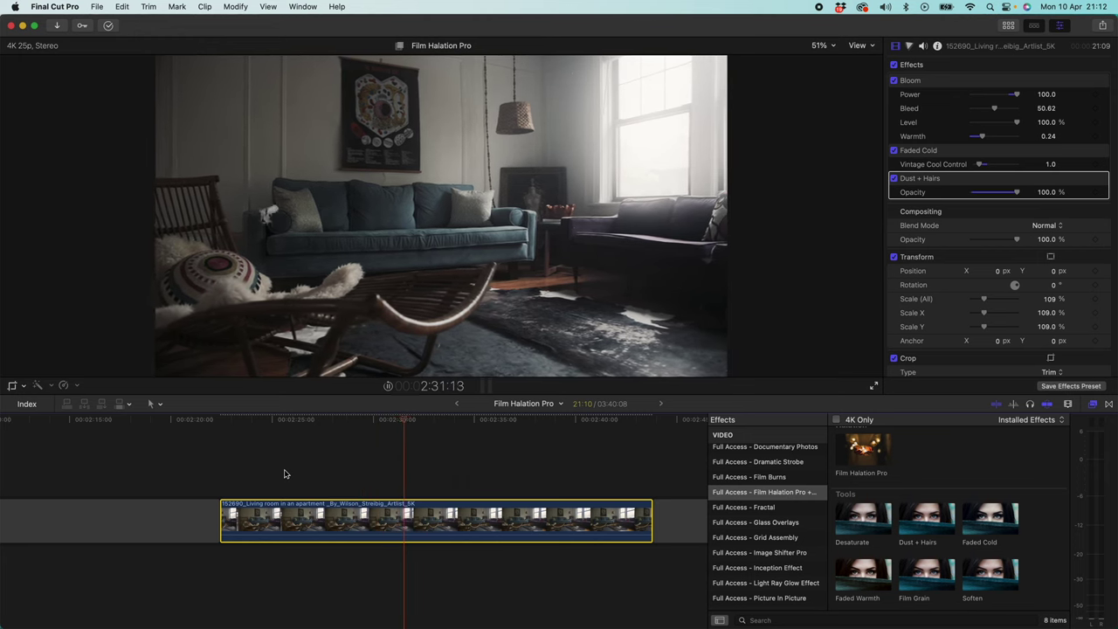
{"action": "key", "text": "space"}
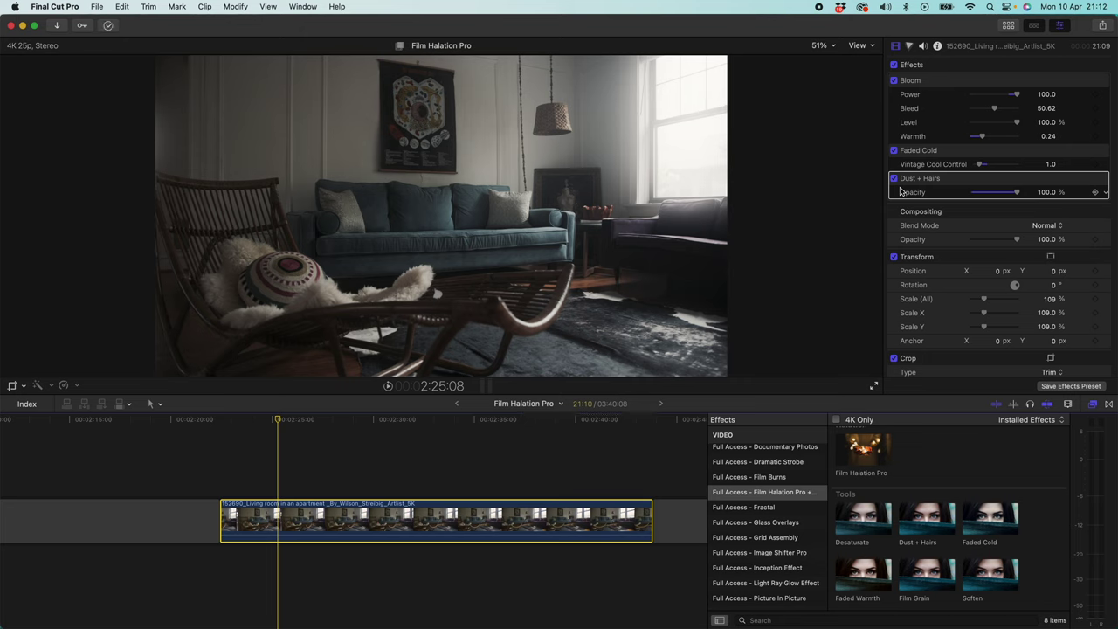
Lower Dust + Hairs Opacity to 5% and reselect the living-room clip.
{"action": "left_click_drag", "start_coordinate": [1015, 192], "coordinate": [985, 193]}
{"action": "left_click", "coordinate": [1044, 192]}
{"action": "type", "text": "5"}
{"action": "key", "text": "Return"}
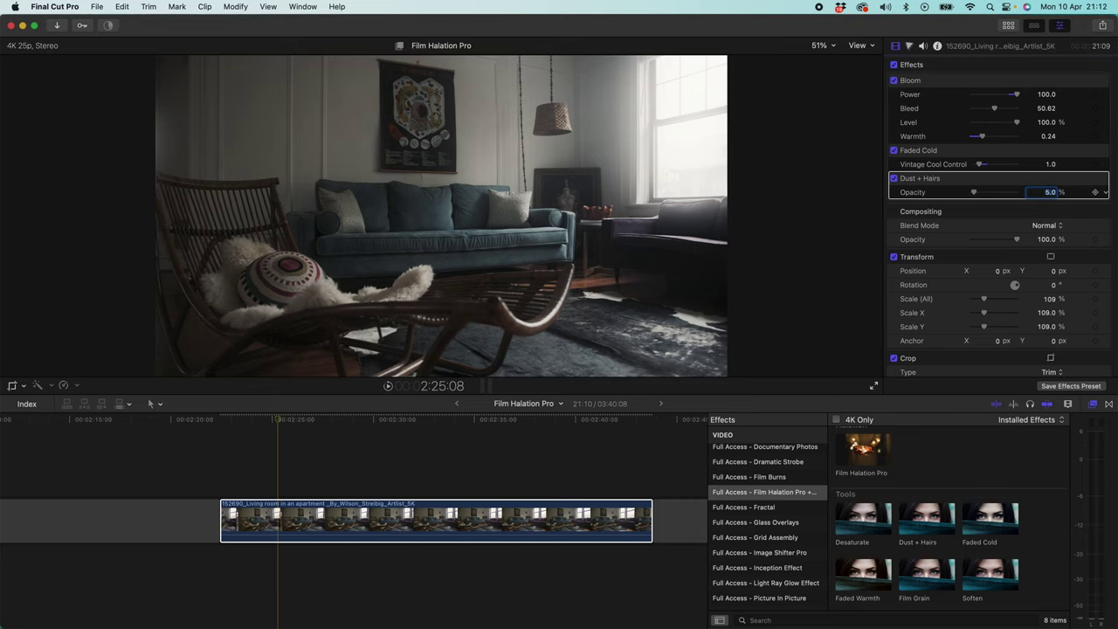
{"action": "left_click", "coordinate": [276, 522]}
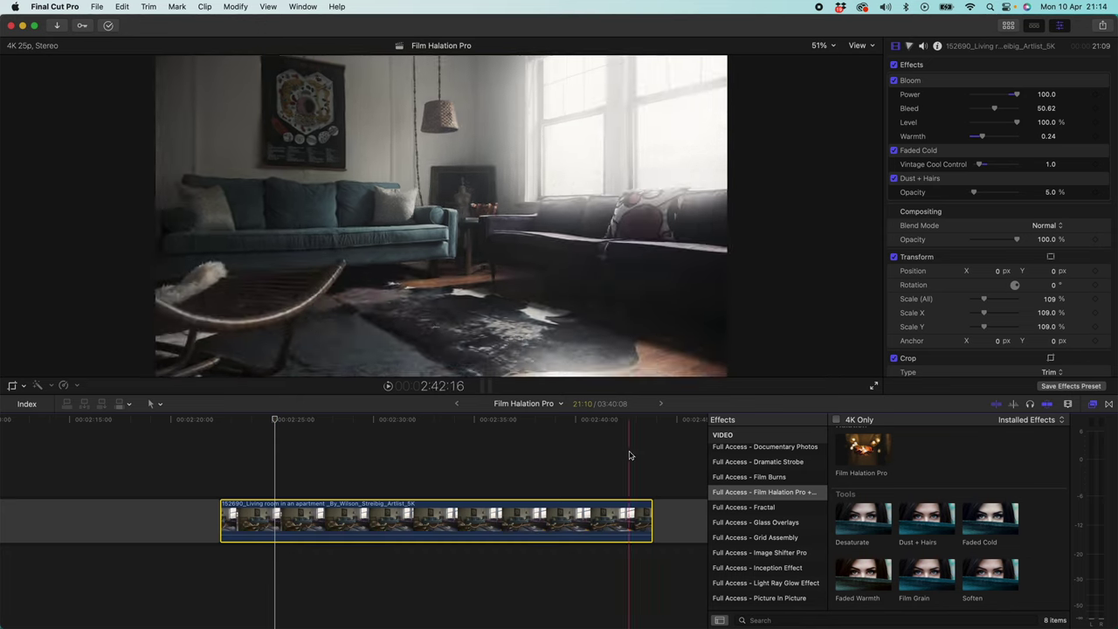
Add Film Grain to the living-room clip and preview a higher grain level.
{"action": "double_click", "coordinate": [929, 580]}
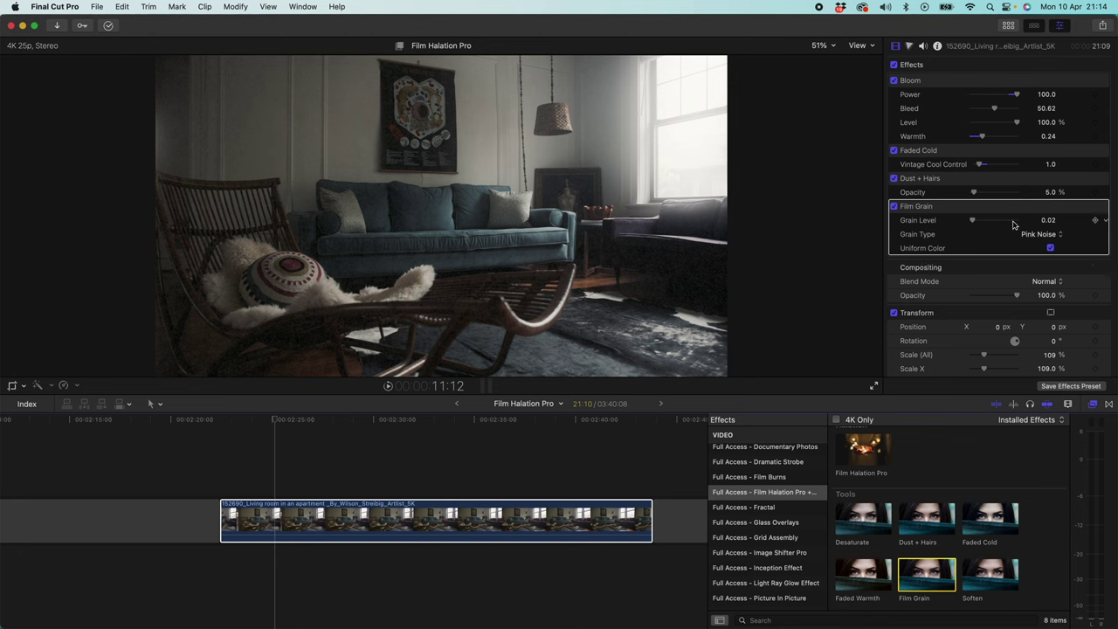
{"action": "left_click_drag", "start_coordinate": [972, 220], "coordinate": [986, 223]}
{"action": "key", "text": "space"}
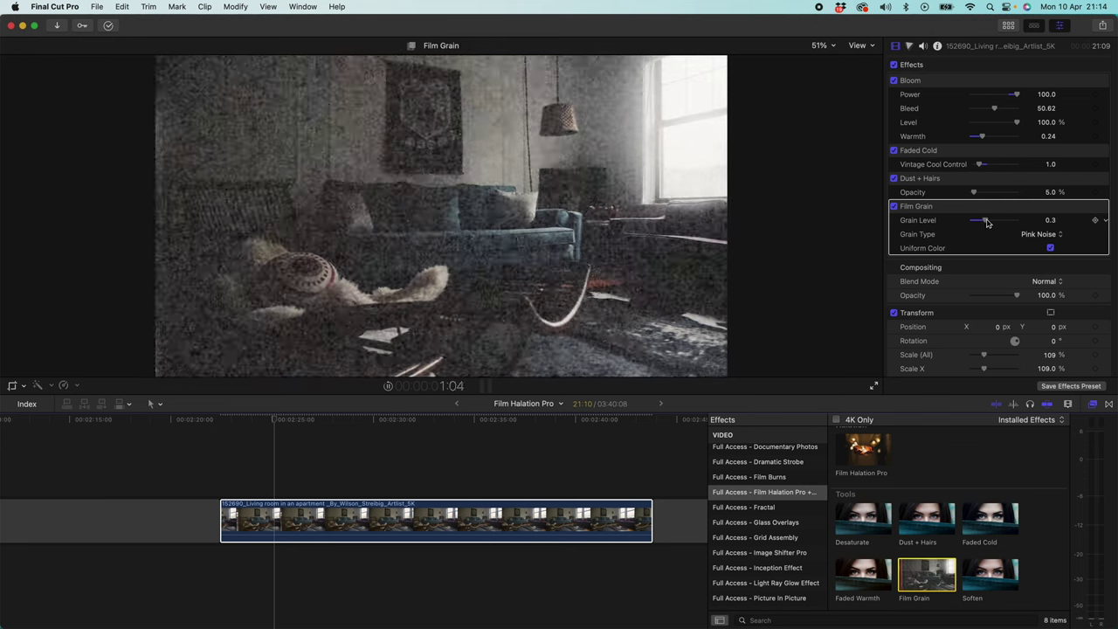
{"action": "key", "text": "space"}
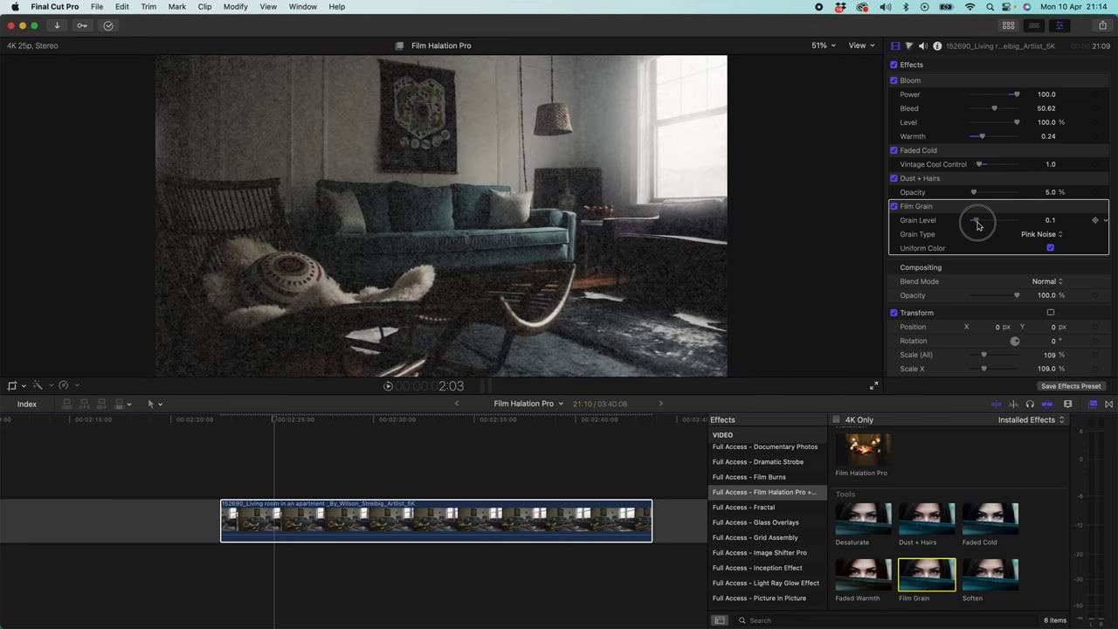
Set the Film Grain level to 0.01.
{"action": "left_click_drag", "start_coordinate": [987, 223], "coordinate": [975, 221]}
{"action": "left_click", "coordinate": [1049, 220]}
{"action": "type", "text": "0.01"}
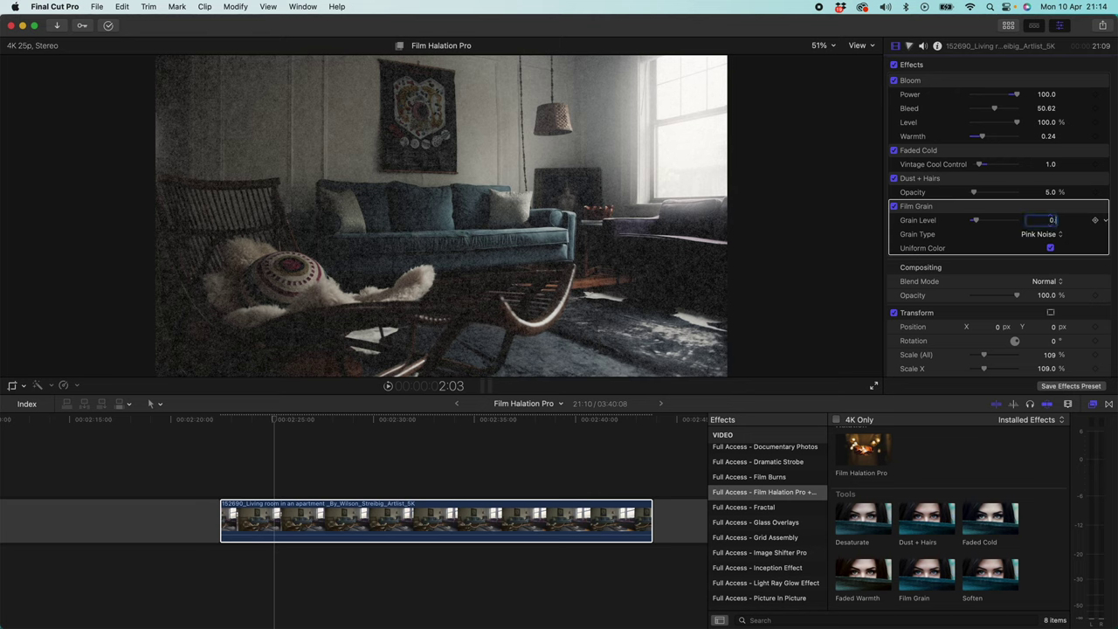
{"action": "key", "text": "Return"}
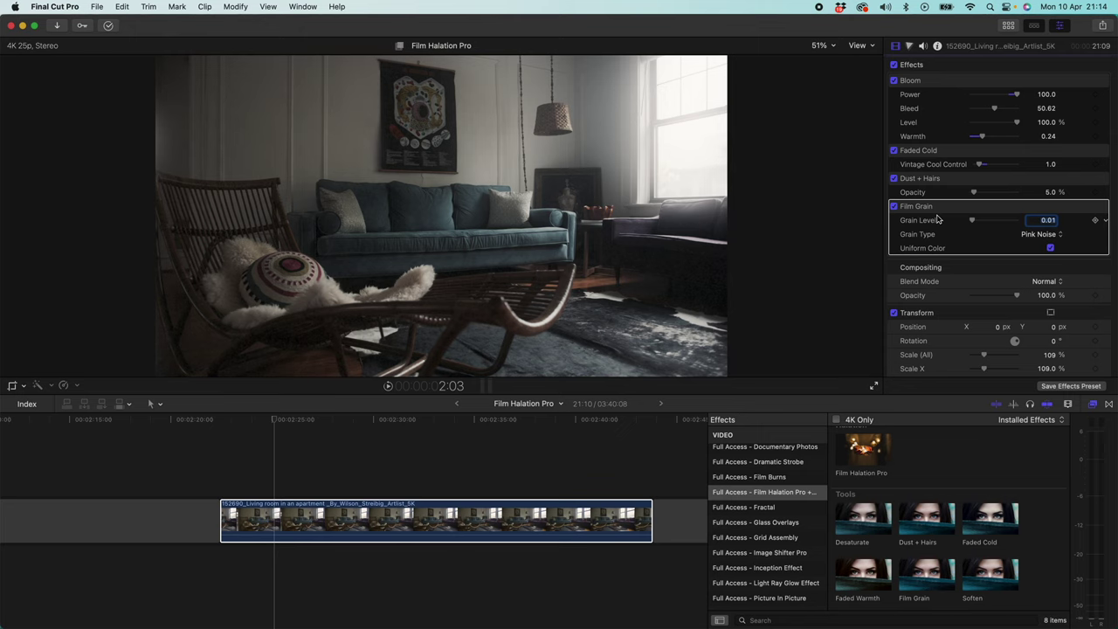
Move Film Grain above Bloom in the effect stack and reposition the playhead to review.
{"action": "left_click_drag", "start_coordinate": [917, 206], "coordinate": [930, 96]}
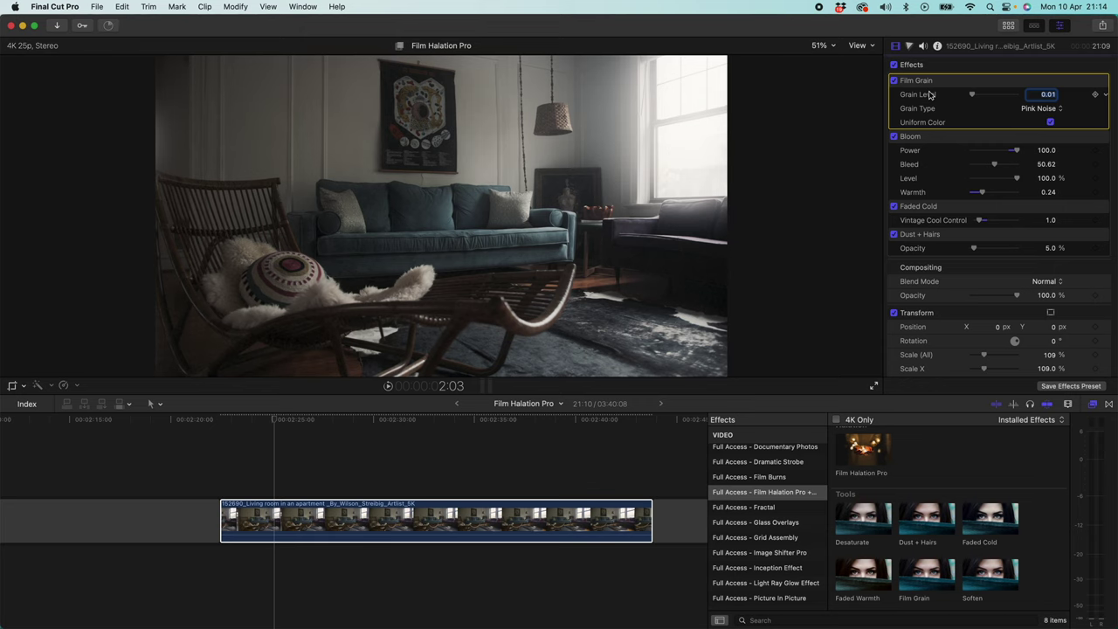
{"action": "left_click", "coordinate": [281, 420]}
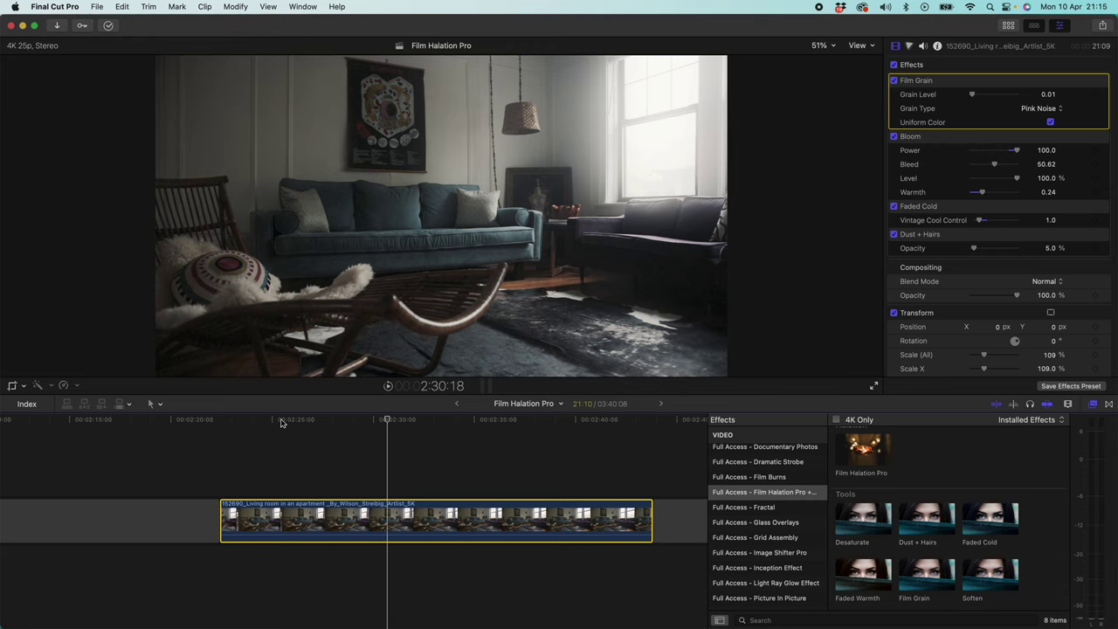
Scroll the Effects browser back to Bloom and stop playback on the hiker clip.
{"action": "scroll", "coordinate": [949, 481], "scroll_direction": "up", "scroll_amount": 2}
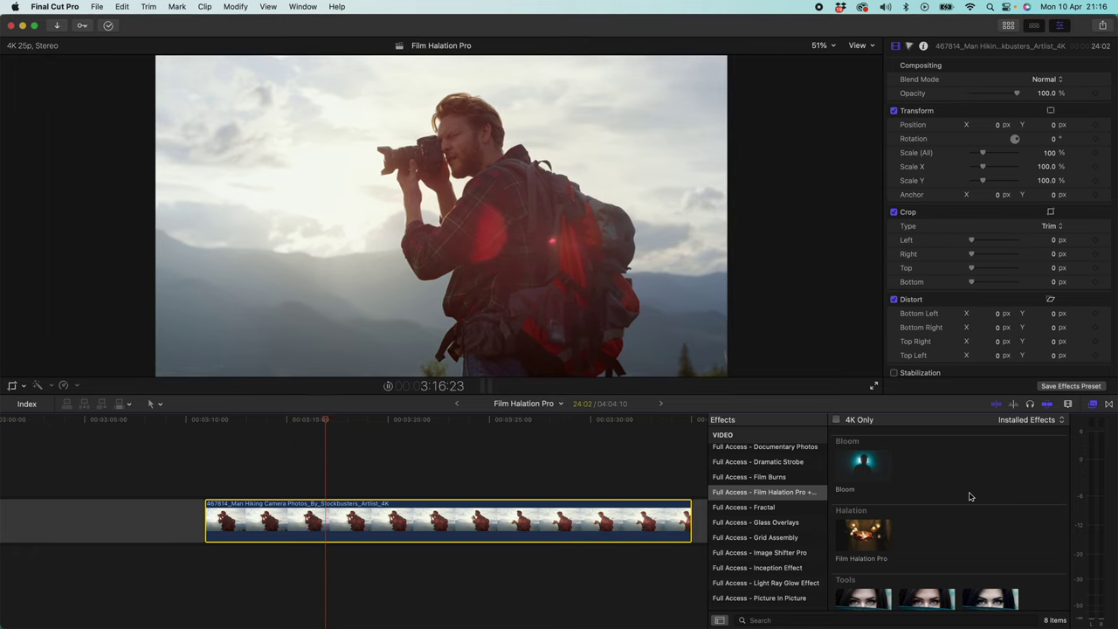
{"action": "key", "text": "space"}
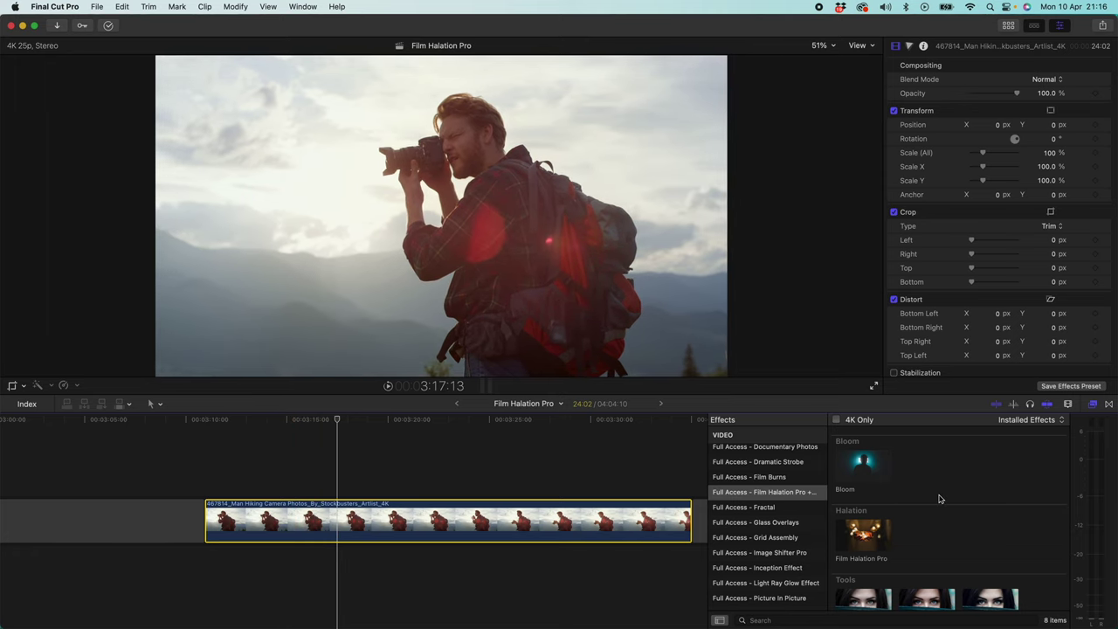
Add Bloom to the hiker clip and lower its Power toward 39.98.
{"action": "double_click", "coordinate": [866, 469]}
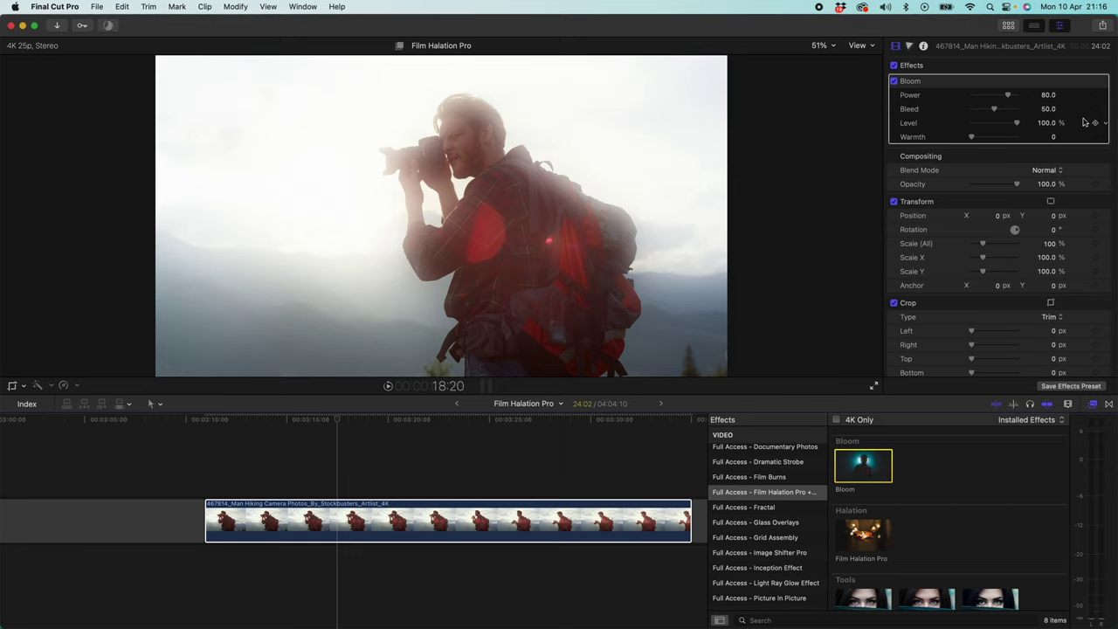
{"action": "left_click_drag", "start_coordinate": [1008, 97], "coordinate": [999, 126]}
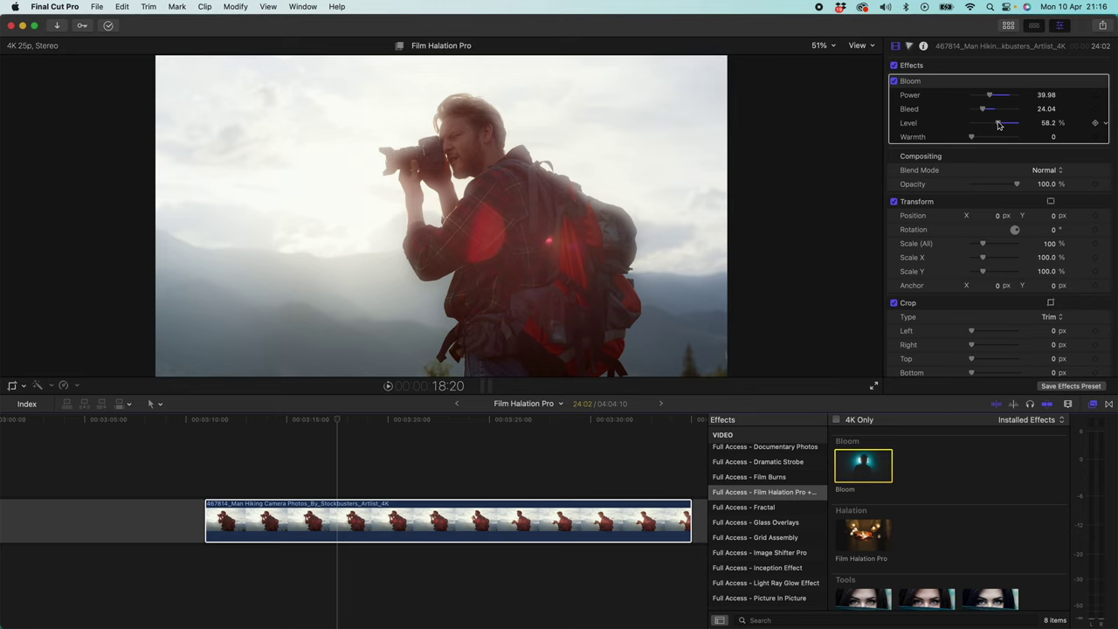
Turn off Bloom and apply Film Halation Pro to the hiker clip.
{"action": "left_click", "coordinate": [894, 81]}
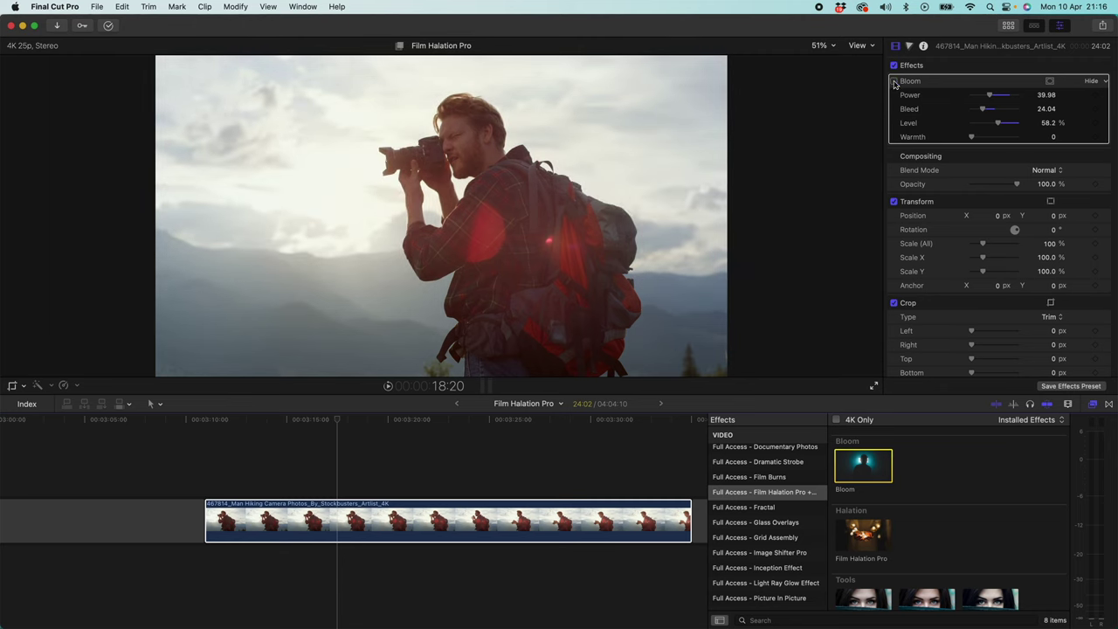
{"action": "double_click", "coordinate": [860, 535]}
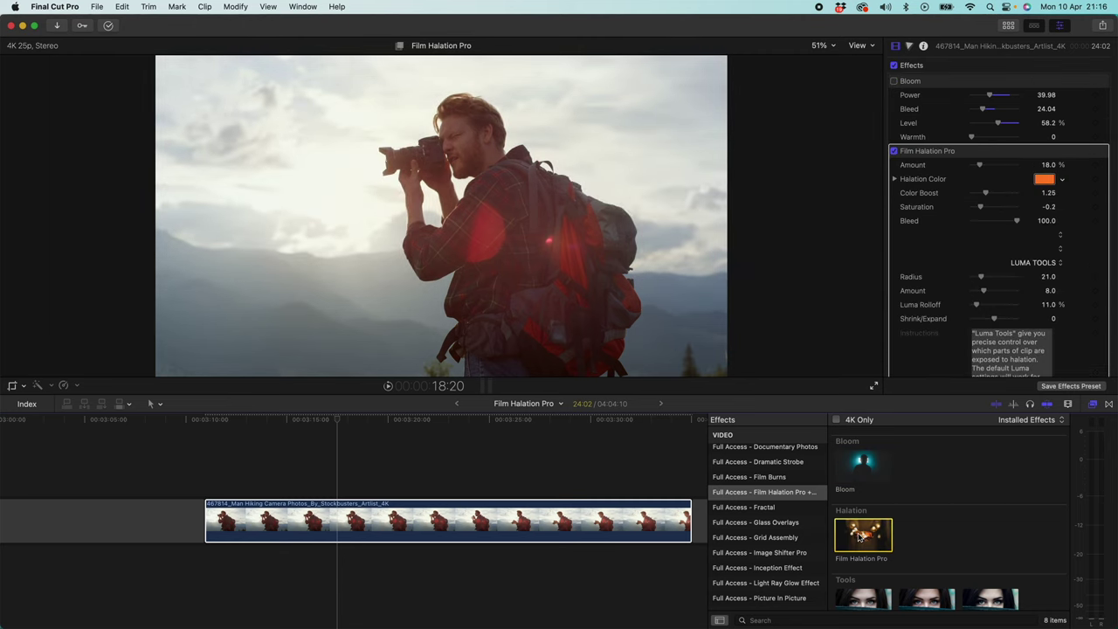
{"action": "scroll", "coordinate": [902, 201], "scroll_direction": "down", "scroll_amount": 3}
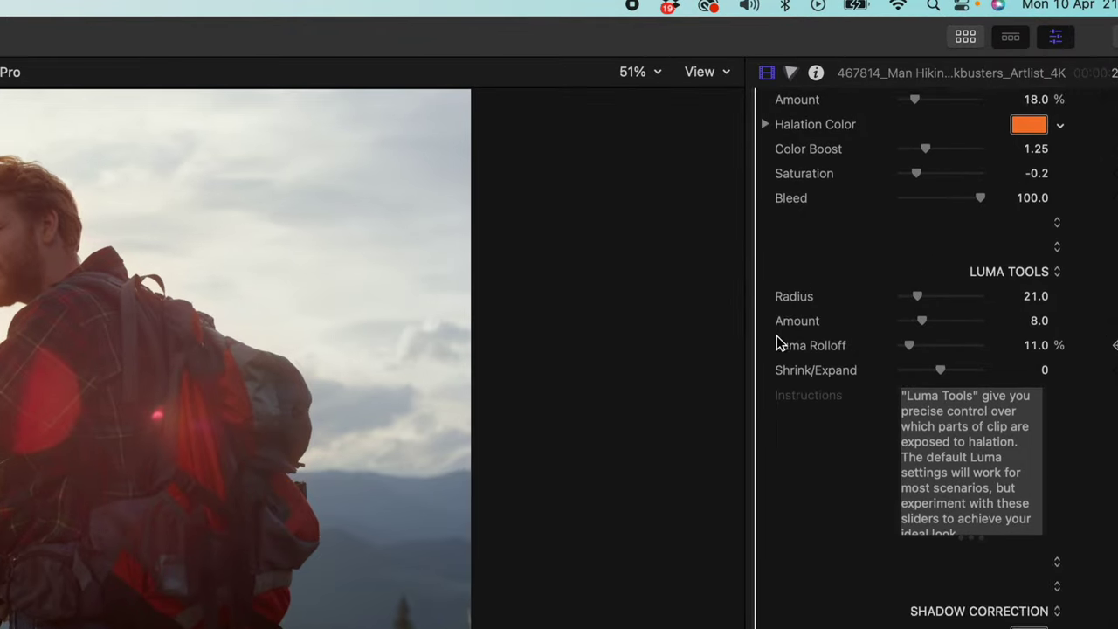
{"action": "scroll", "coordinate": [874, 231], "scroll_direction": "up", "scroll_amount": 1}
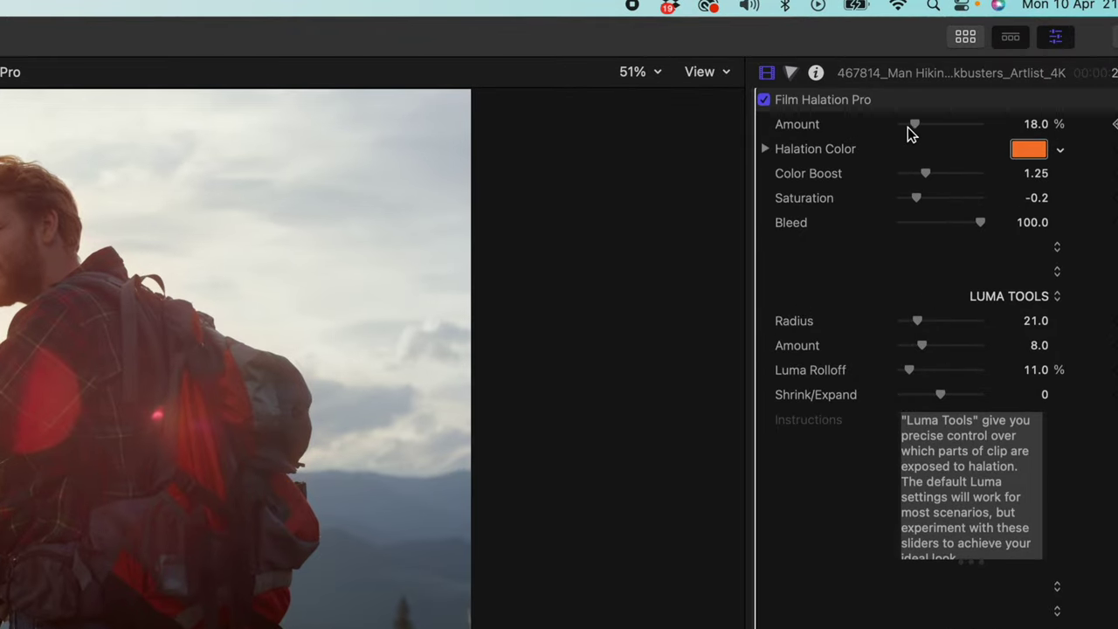
Set the Film Halation Pro Amount to about 25% (25.48%).
{"action": "left_click_drag", "start_coordinate": [915, 129], "coordinate": [953, 130]}
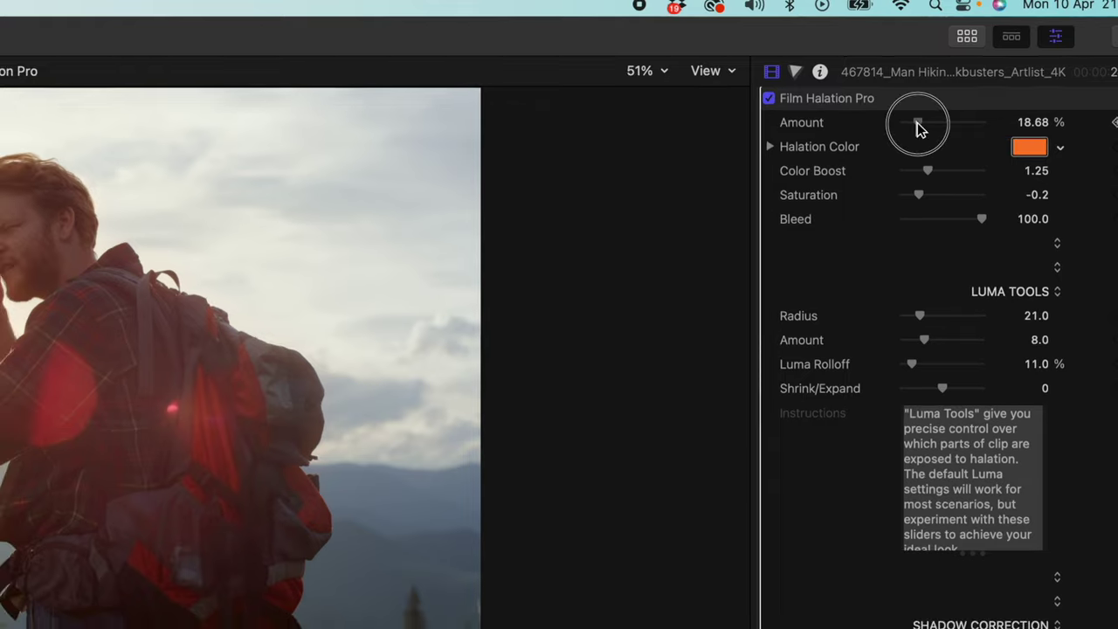
{"action": "left_click_drag", "start_coordinate": [999, 79], "coordinate": [1000, 79]}
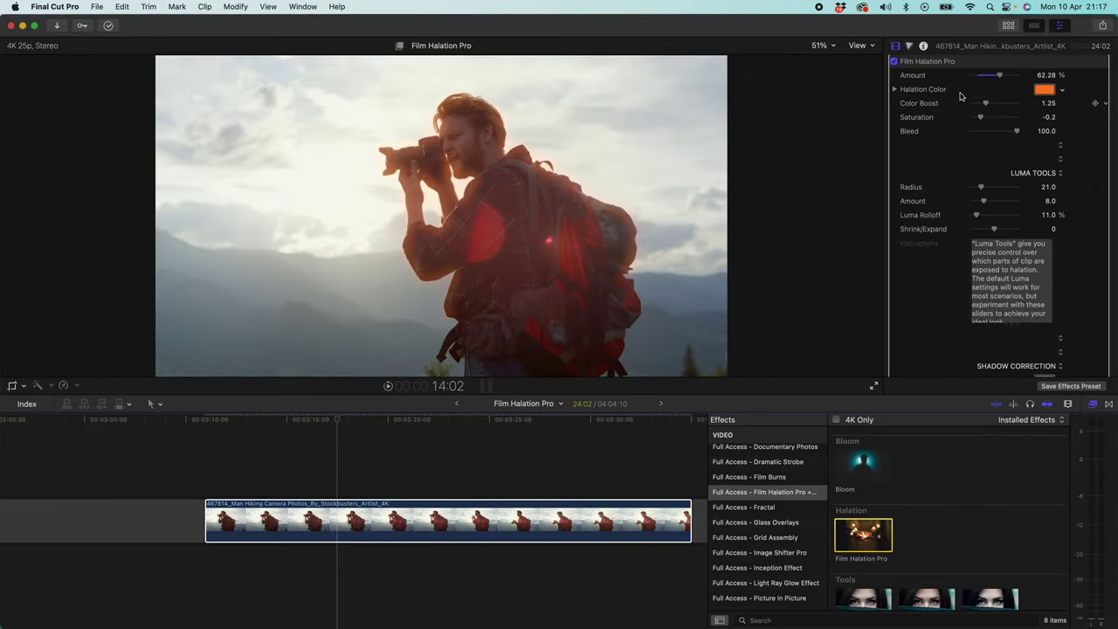
{"action": "mouse_move", "coordinate": [1000, 77]}
{"action": "left_mouse_down"}
{"action": "mouse_move", "coordinate": [986, 77]}
{"action": "mouse_move", "coordinate": [1013, 78]}
{"action": "mouse_move", "coordinate": [982, 77]}
{"action": "left_mouse_up"}
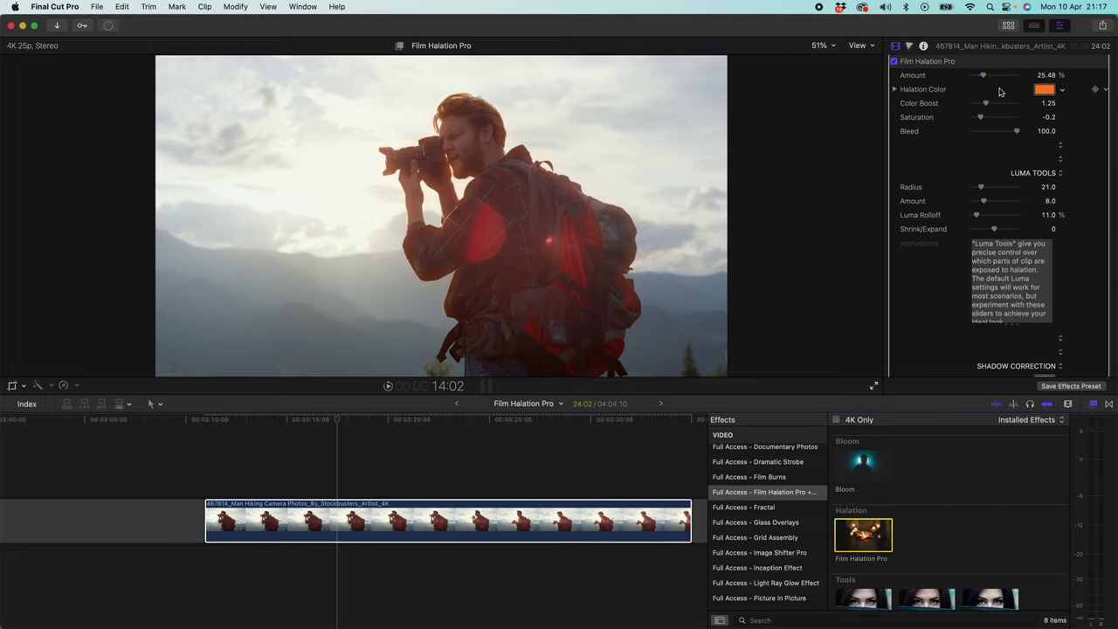
Try a cyan Halation Color on the colour wheel, then return it to orange-red.
{"action": "left_click", "coordinate": [1045, 91]}
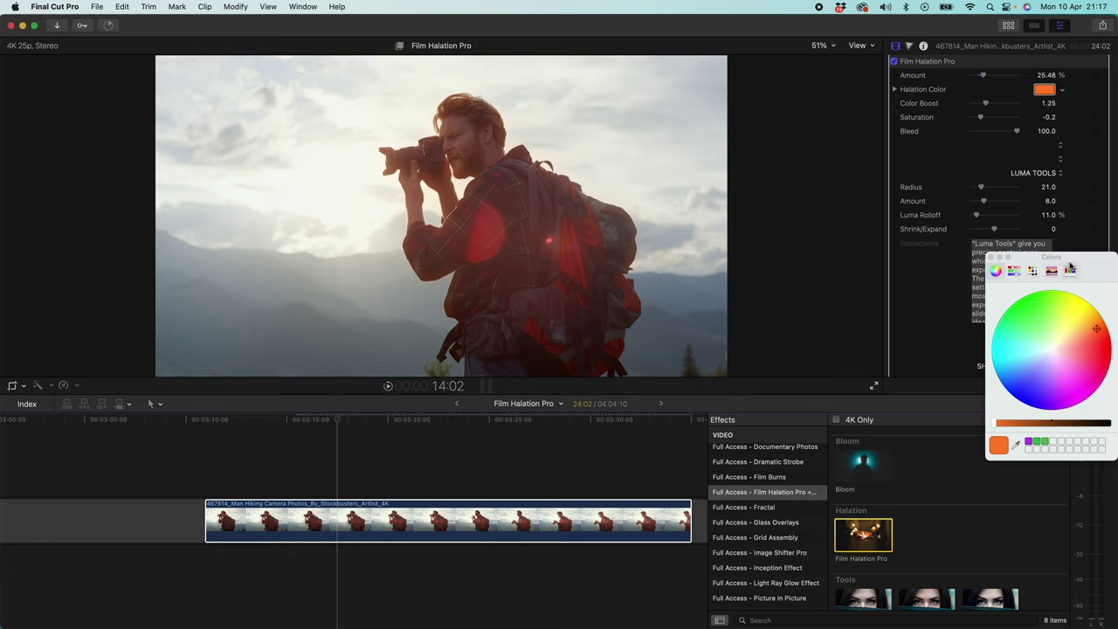
{"action": "left_click_drag", "start_coordinate": [1067, 256], "coordinate": [946, 133]}
{"action": "left_click_drag", "start_coordinate": [974, 205], "coordinate": [888, 237]}
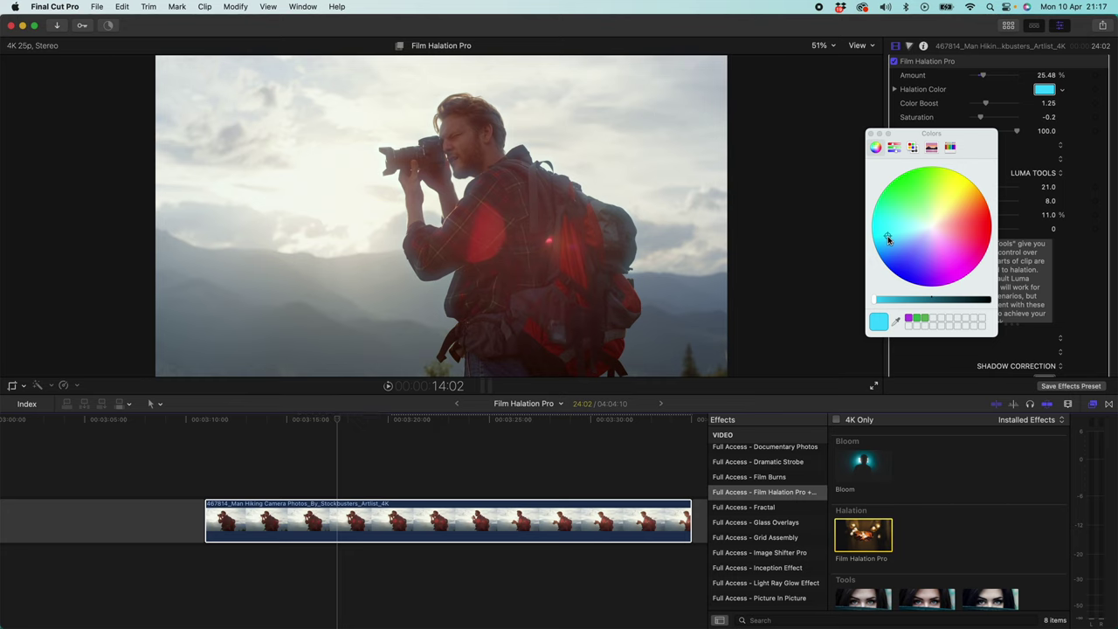
{"action": "left_click_drag", "start_coordinate": [888, 237], "coordinate": [969, 220]}
Raise the halation Color Boost and Saturation, and trim Amount to 22.94%.
{"action": "left_click", "coordinate": [893, 123]}
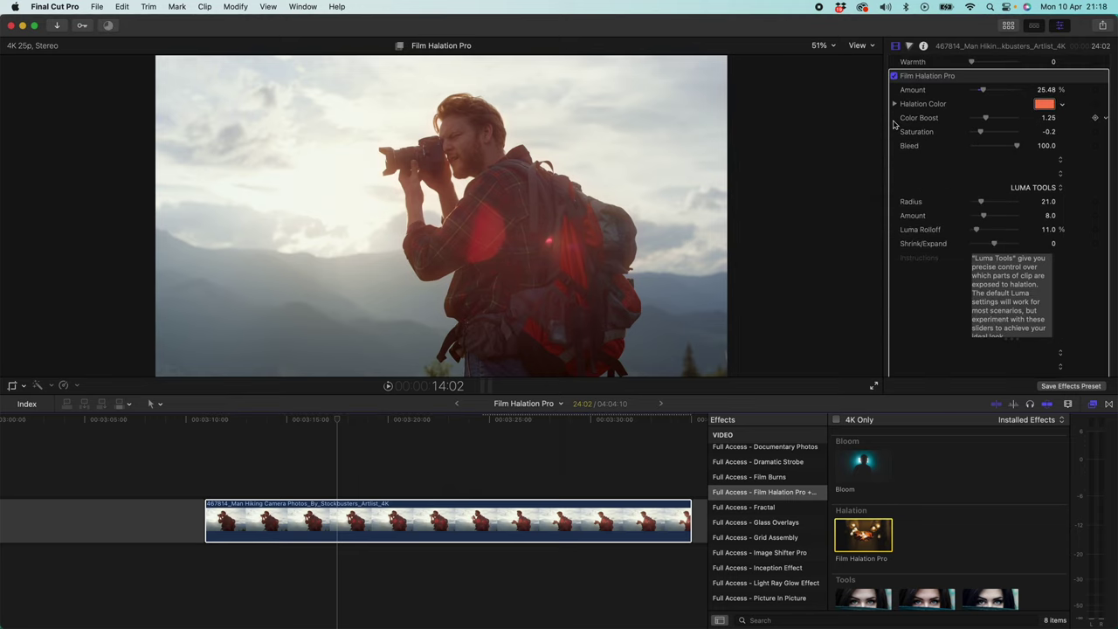
{"action": "mouse_move", "coordinate": [984, 117]}
{"action": "left_mouse_down"}
{"action": "mouse_move", "coordinate": [1010, 118]}
{"action": "mouse_move", "coordinate": [988, 133]}
{"action": "left_mouse_up"}
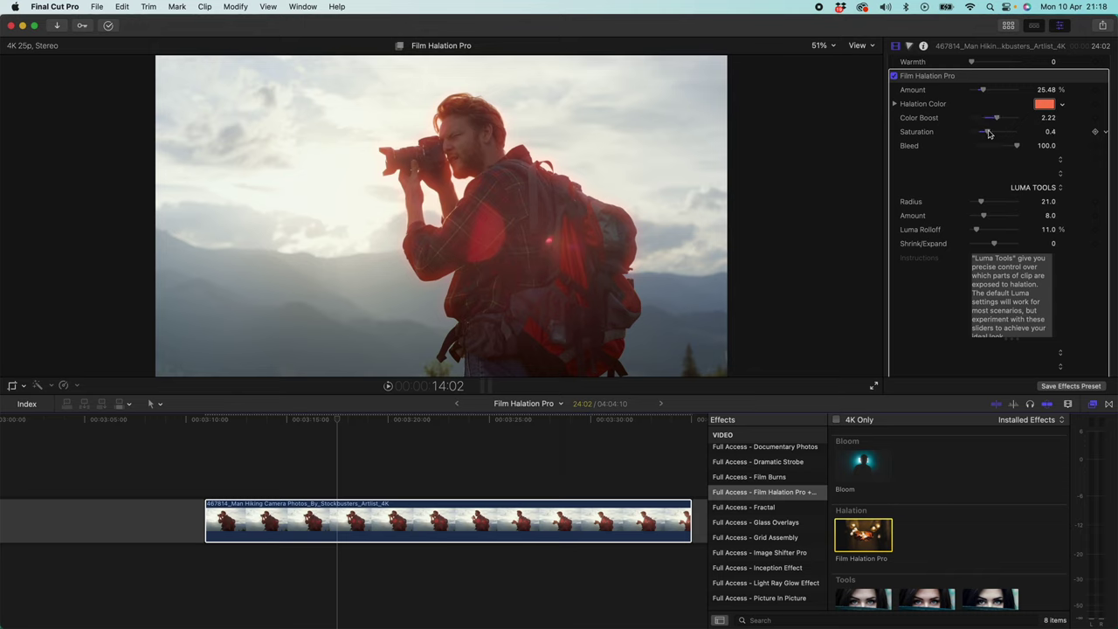
{"action": "mouse_move", "coordinate": [987, 132]}
{"action": "left_mouse_down"}
{"action": "mouse_move", "coordinate": [1017, 134]}
{"action": "mouse_move", "coordinate": [982, 137]}
{"action": "mouse_move", "coordinate": [992, 119]}
{"action": "mouse_move", "coordinate": [981, 137]}
{"action": "left_mouse_up"}
{"action": "left_click_drag", "start_coordinate": [982, 89], "coordinate": [982, 92]}
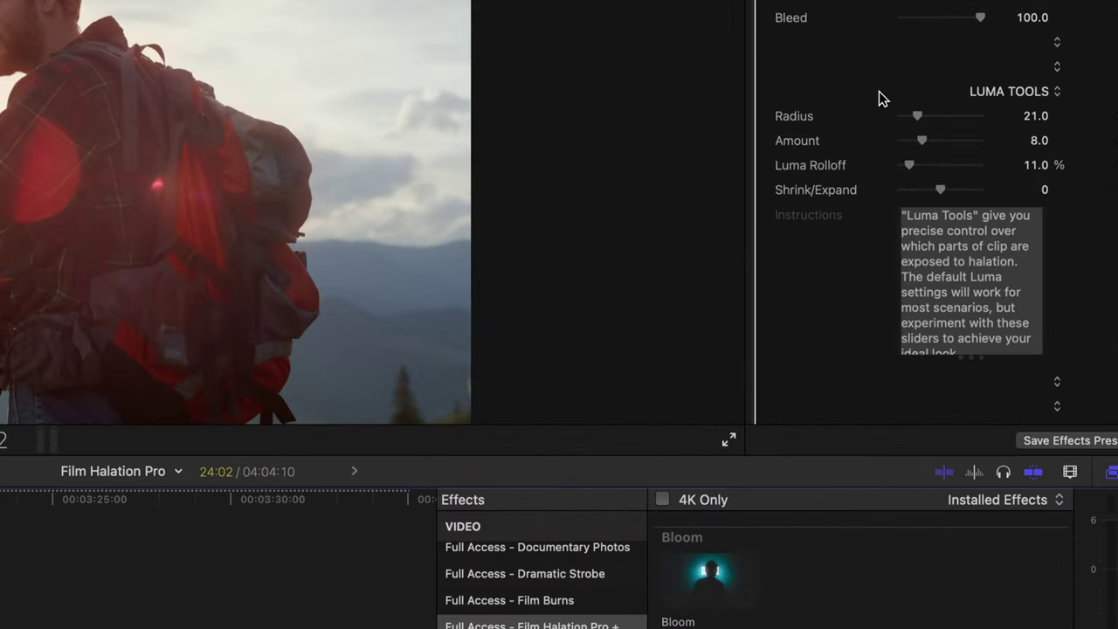
{"action": "scroll", "coordinate": [944, 189], "scroll_direction": "down", "scroll_amount": 1}
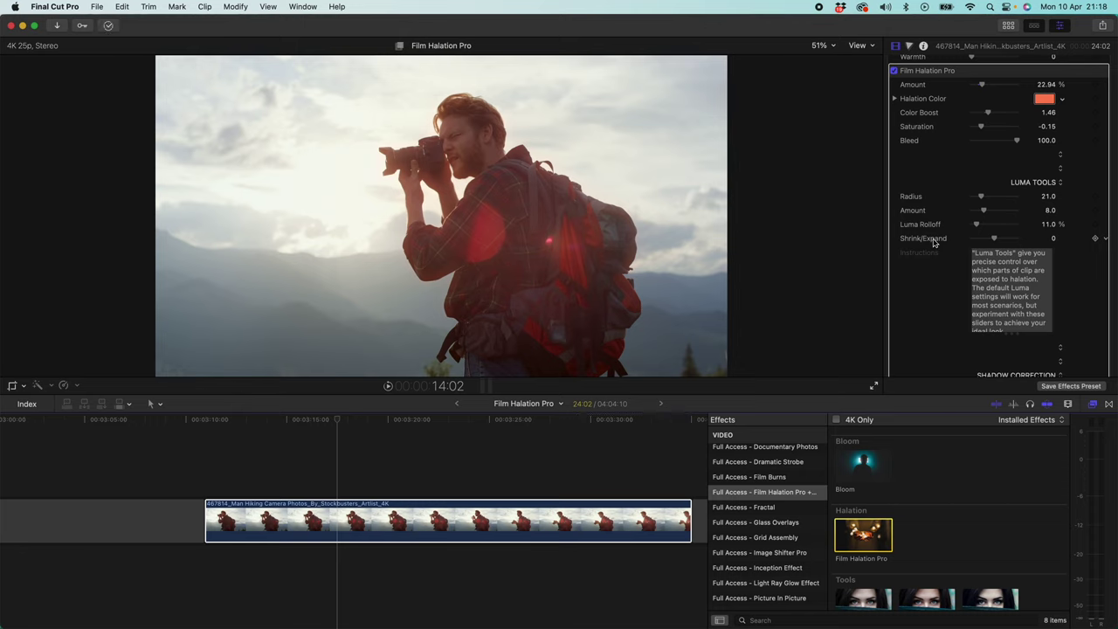
Set Luma Tools to Radius 42, Luma Rolloff 32.61% and Shrink/Expand 8.0.
{"action": "left_click_drag", "start_coordinate": [981, 196], "coordinate": [985, 226]}
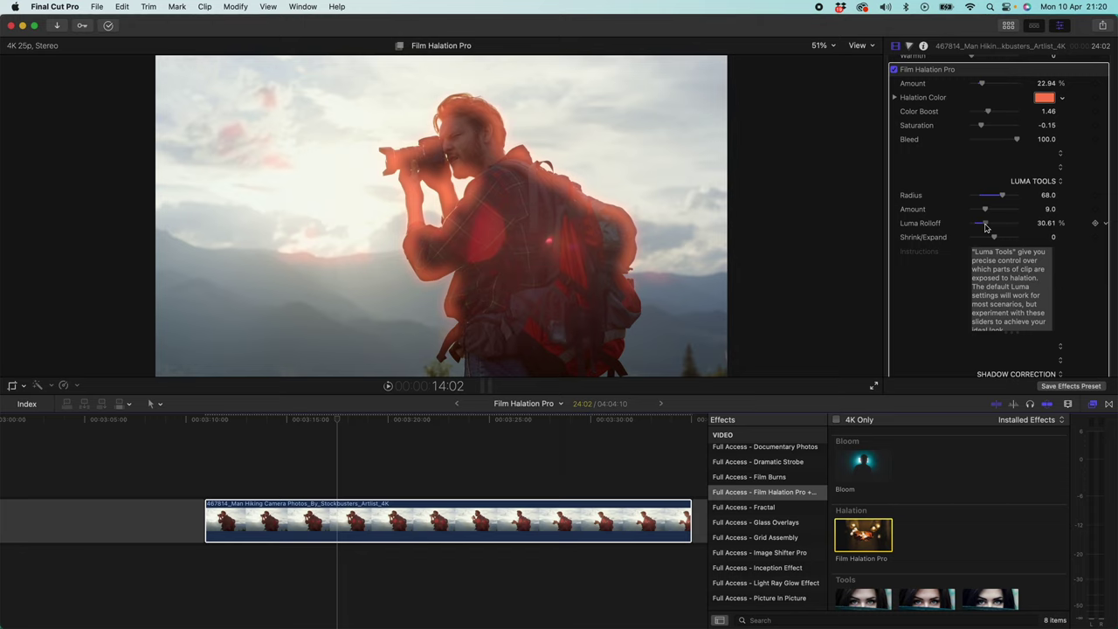
{"action": "mouse_move", "coordinate": [985, 226]}
{"action": "left_mouse_down"}
{"action": "mouse_move", "coordinate": [1014, 227]}
{"action": "mouse_move", "coordinate": [976, 227]}
{"action": "mouse_move", "coordinate": [1011, 227]}
{"action": "mouse_move", "coordinate": [986, 227]}
{"action": "left_mouse_up"}
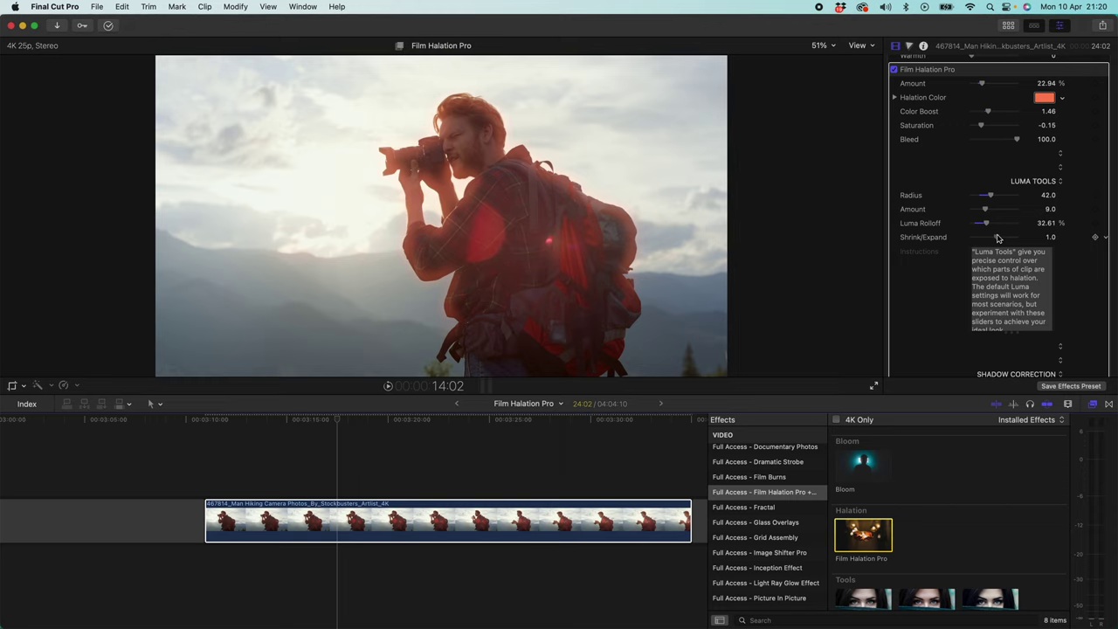
{"action": "left_click_drag", "start_coordinate": [998, 237], "coordinate": [1013, 239]}
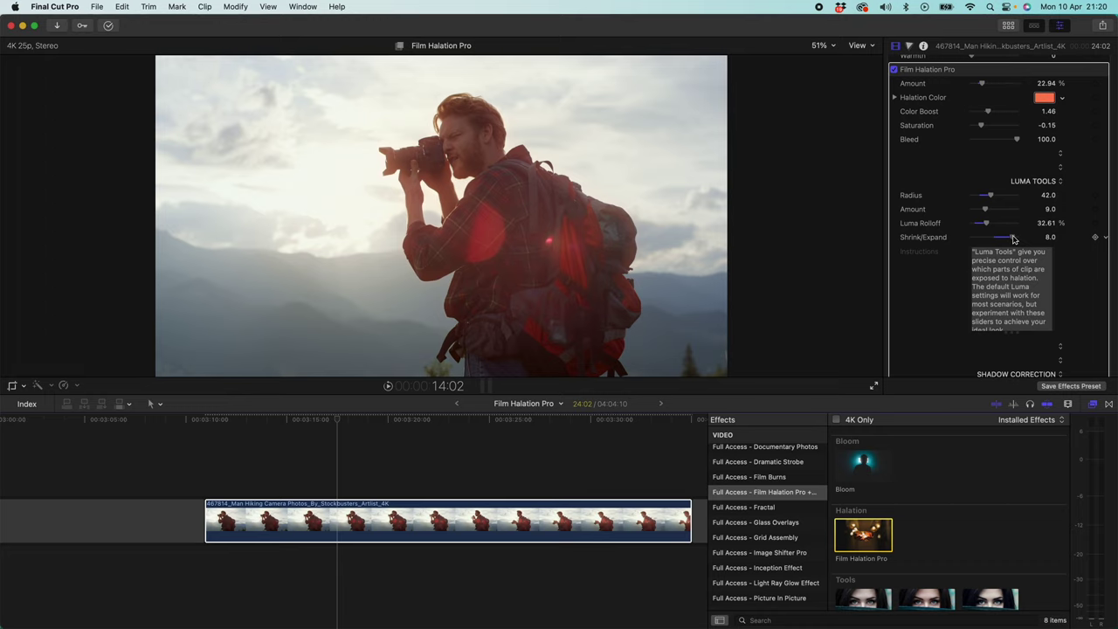
Set the Shadow Correction Shadows colour to a bright cyan on the colour wheel.
{"action": "scroll", "coordinate": [940, 276], "scroll_direction": "down", "scroll_amount": 5}
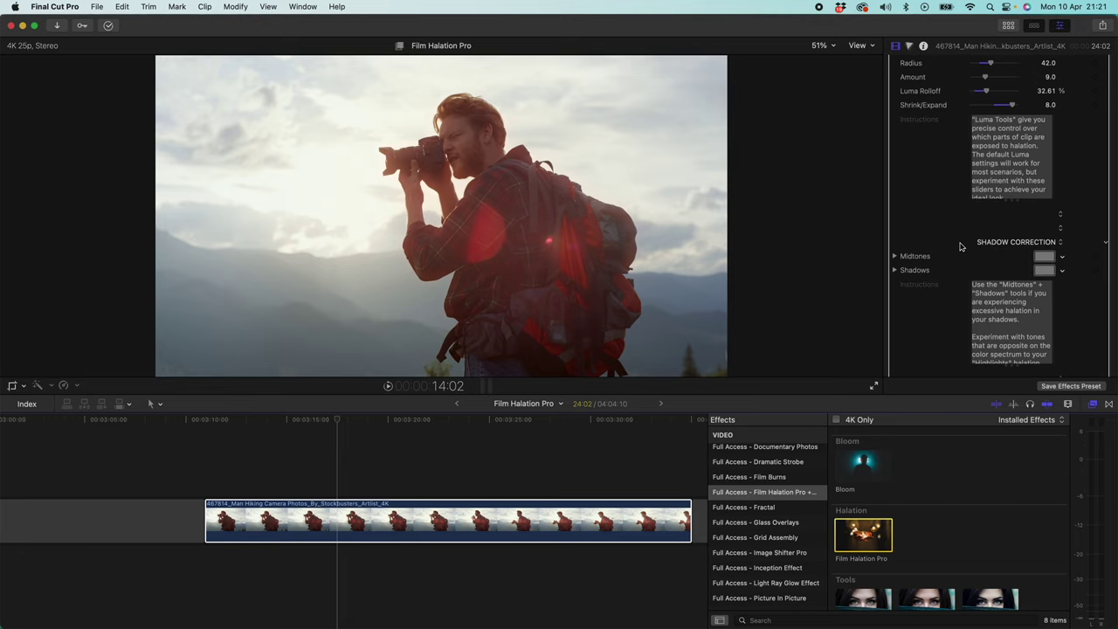
{"action": "scroll", "coordinate": [954, 257], "scroll_direction": "up", "scroll_amount": 1}
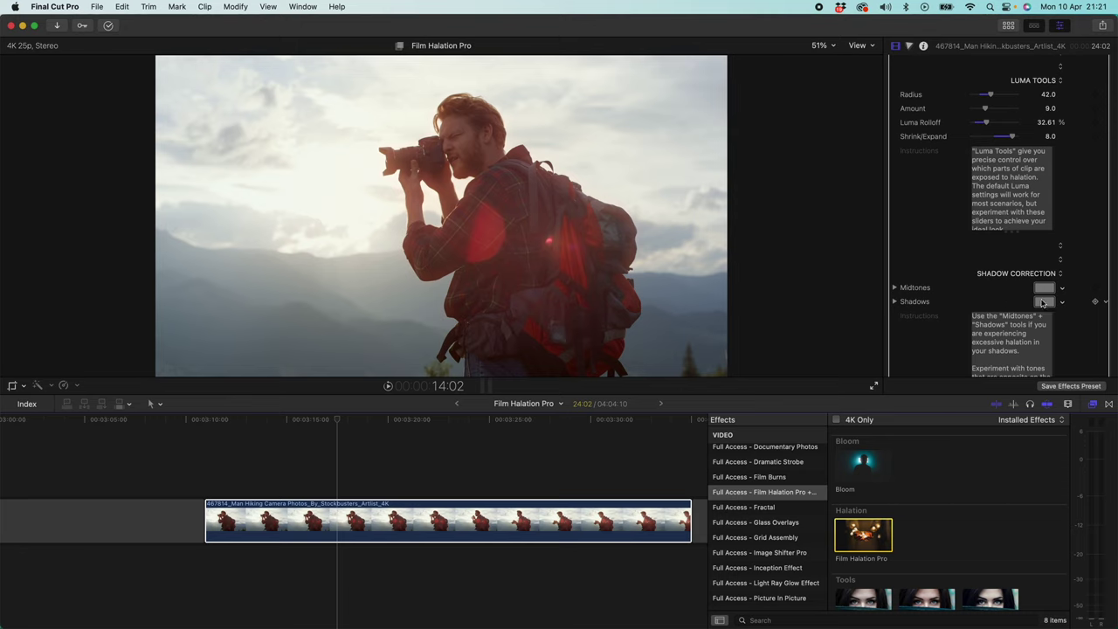
{"action": "left_click", "coordinate": [1046, 304]}
{"action": "left_click_drag", "start_coordinate": [943, 133], "coordinate": [832, 135]}
{"action": "scroll", "coordinate": [931, 179], "scroll_direction": "up", "scroll_amount": 4}
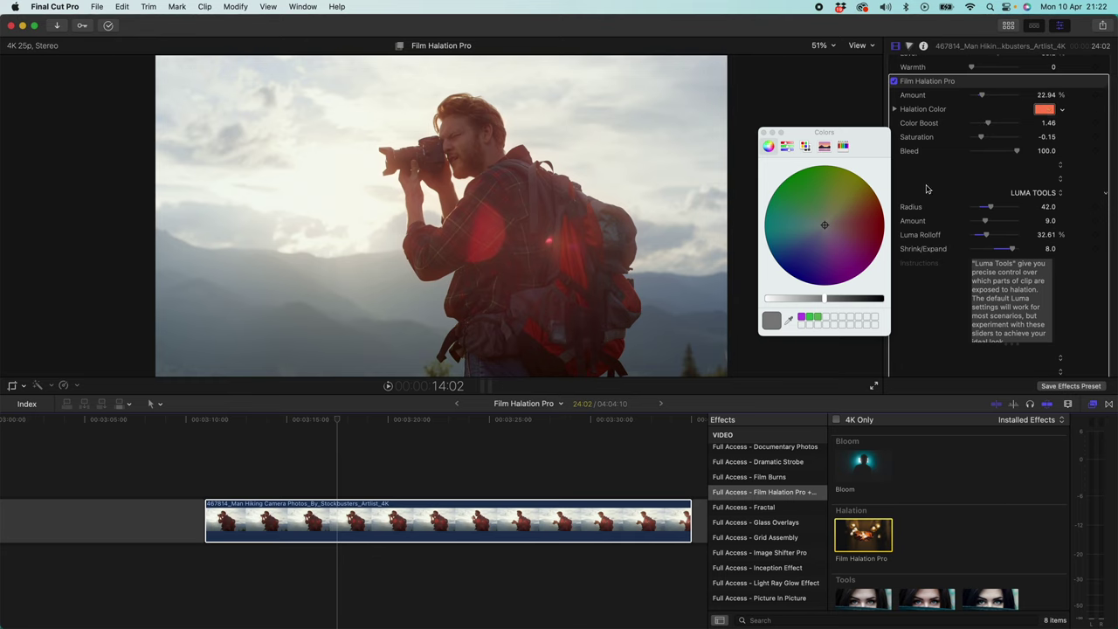
{"action": "left_click_drag", "start_coordinate": [826, 301], "coordinate": [793, 300]}
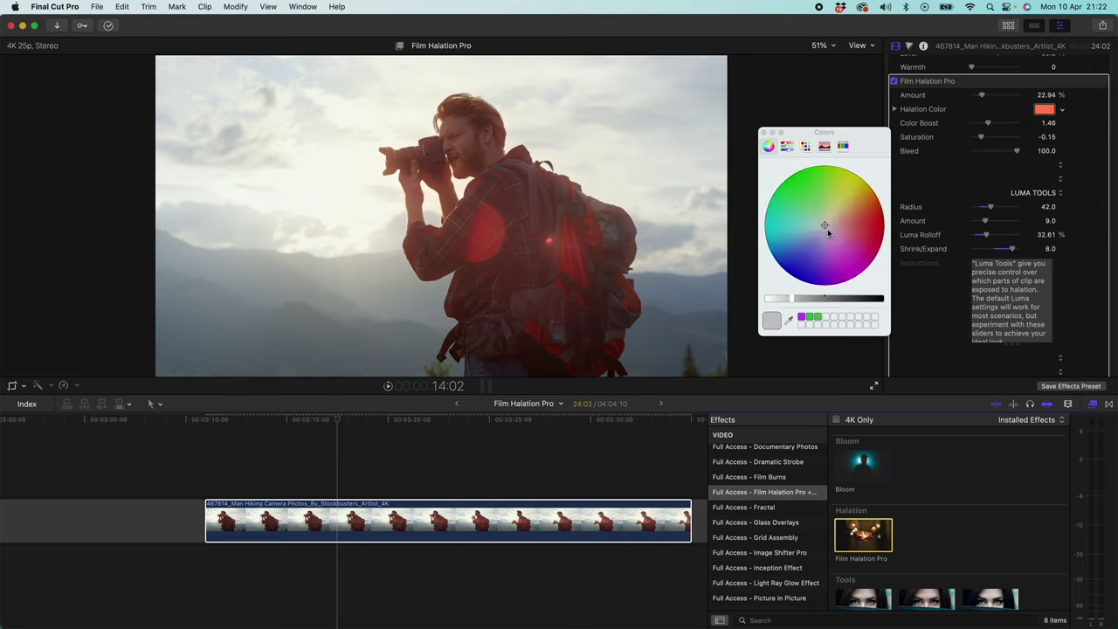
{"action": "left_click_drag", "start_coordinate": [833, 222], "coordinate": [859, 216]}
{"action": "left_click_drag", "start_coordinate": [791, 300], "coordinate": [770, 301]}
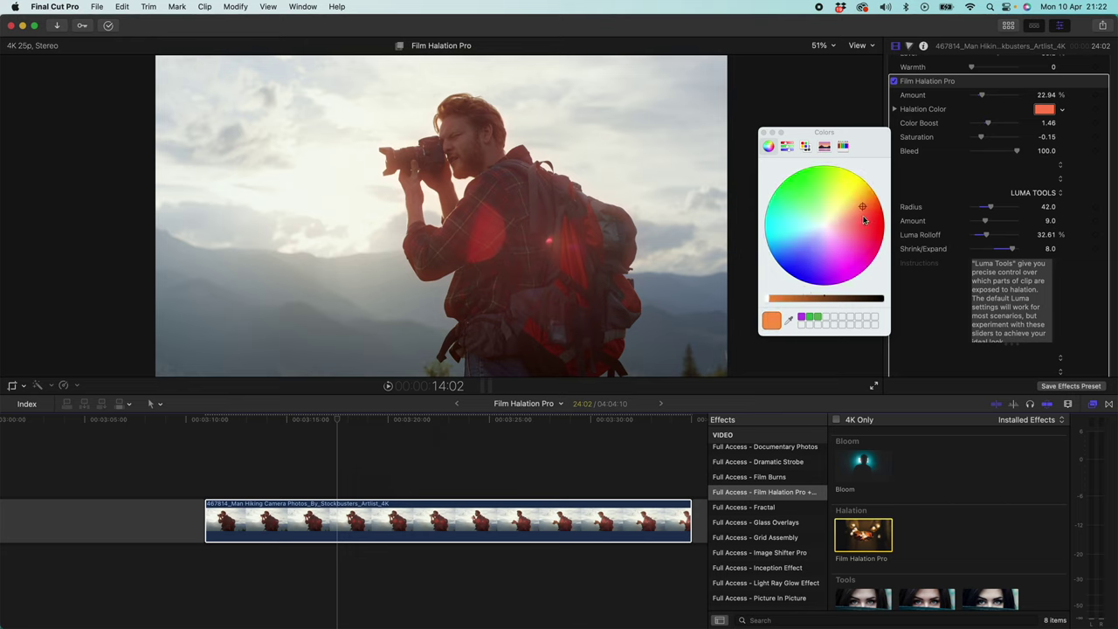
{"action": "left_click", "coordinate": [860, 210]}
{"action": "left_click_drag", "start_coordinate": [861, 211], "coordinate": [781, 236]}
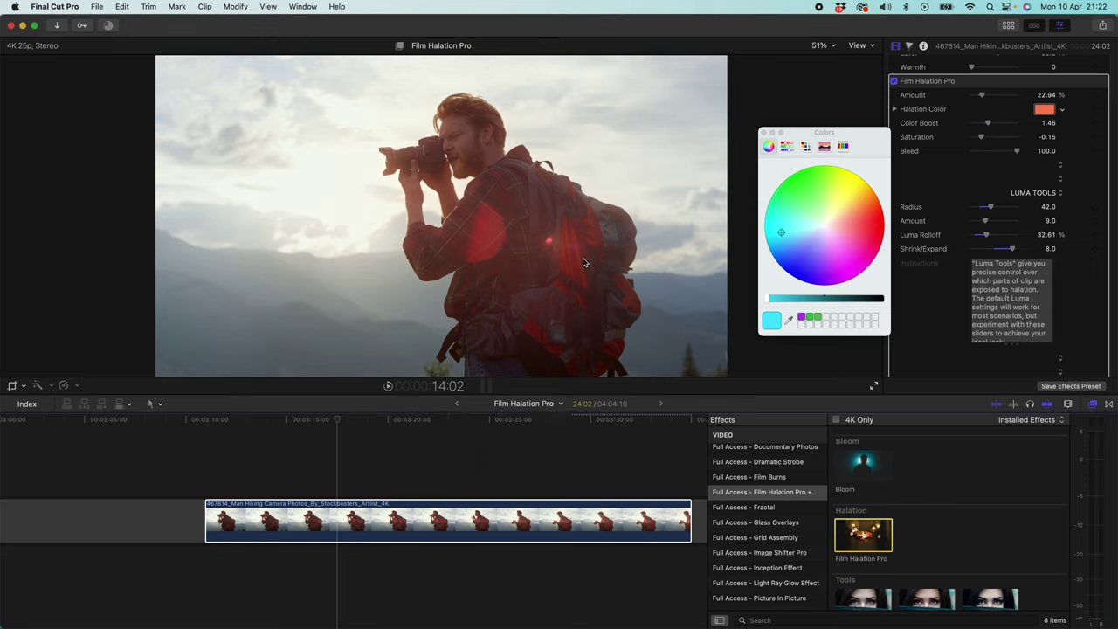
{"action": "left_click", "coordinate": [764, 134]}
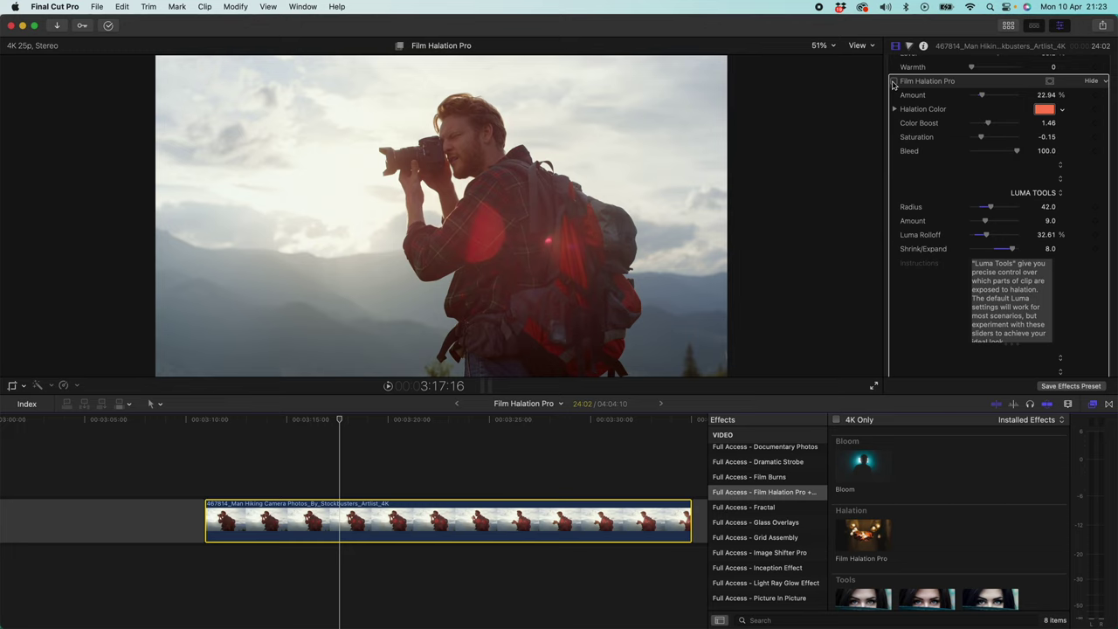
Re-enable Film Halation Pro to compare the hiker clip with and without it.
{"action": "left_click", "coordinate": [894, 81]}
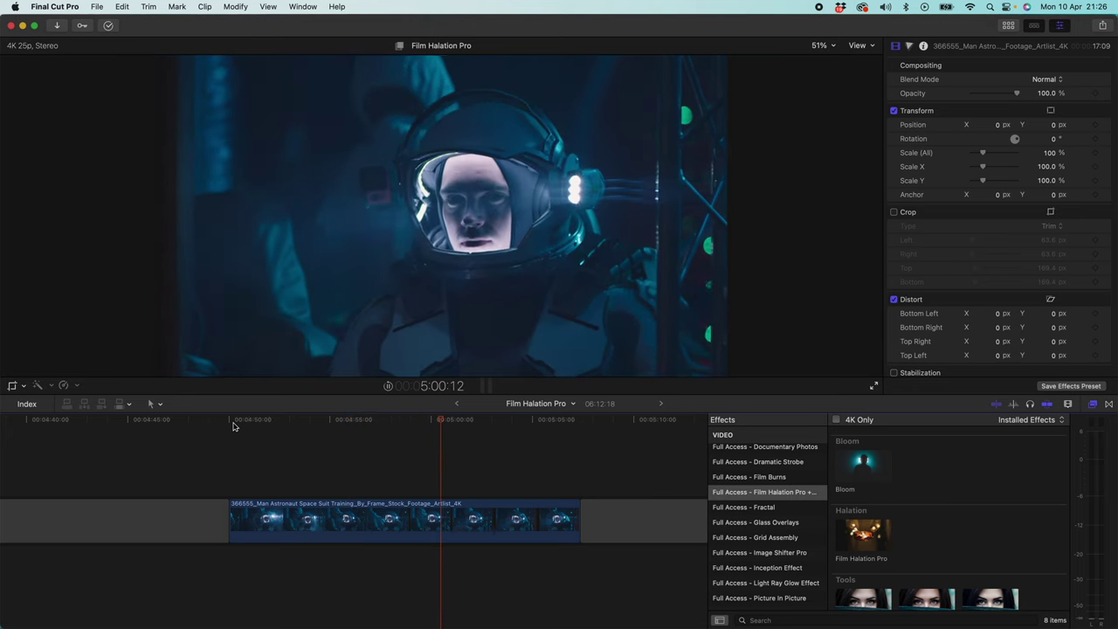
Stop playback, select the astronaut clip and apply Bloom to it.
{"action": "key", "text": "space"}
{"action": "left_click", "coordinate": [229, 424]}
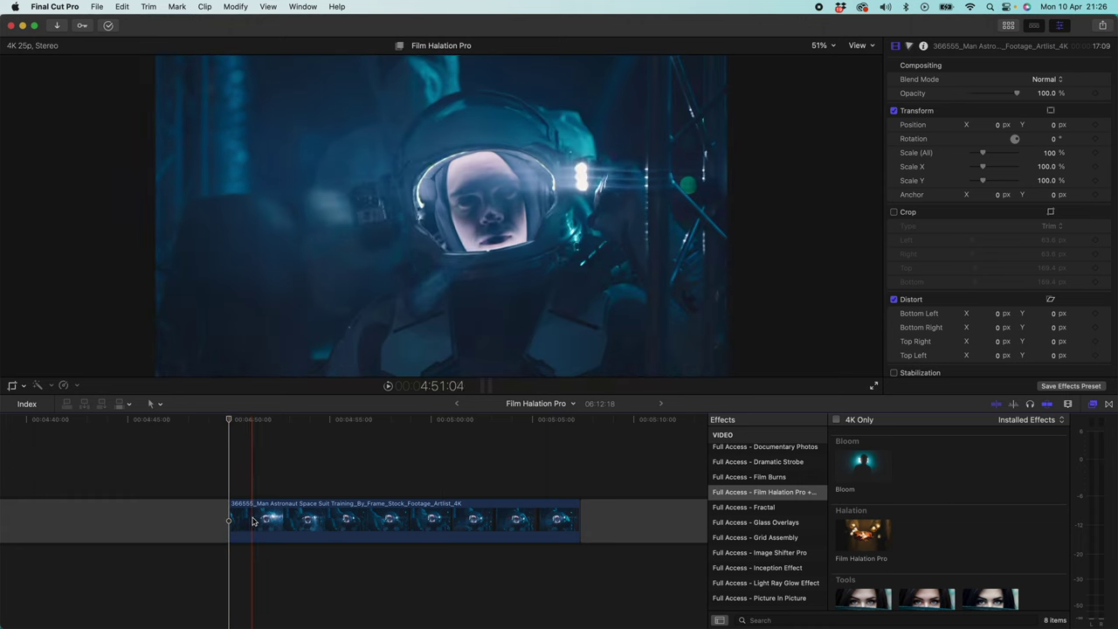
{"action": "left_click", "coordinate": [251, 522]}
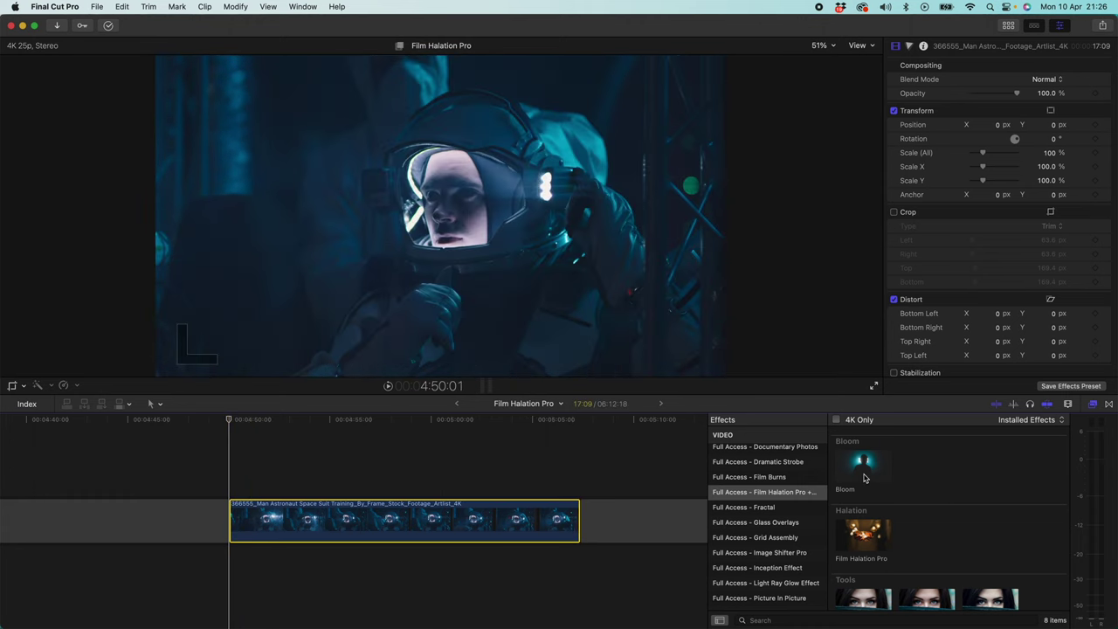
{"action": "double_click", "coordinate": [863, 470]}
{"action": "left_click", "coordinate": [793, 274]}
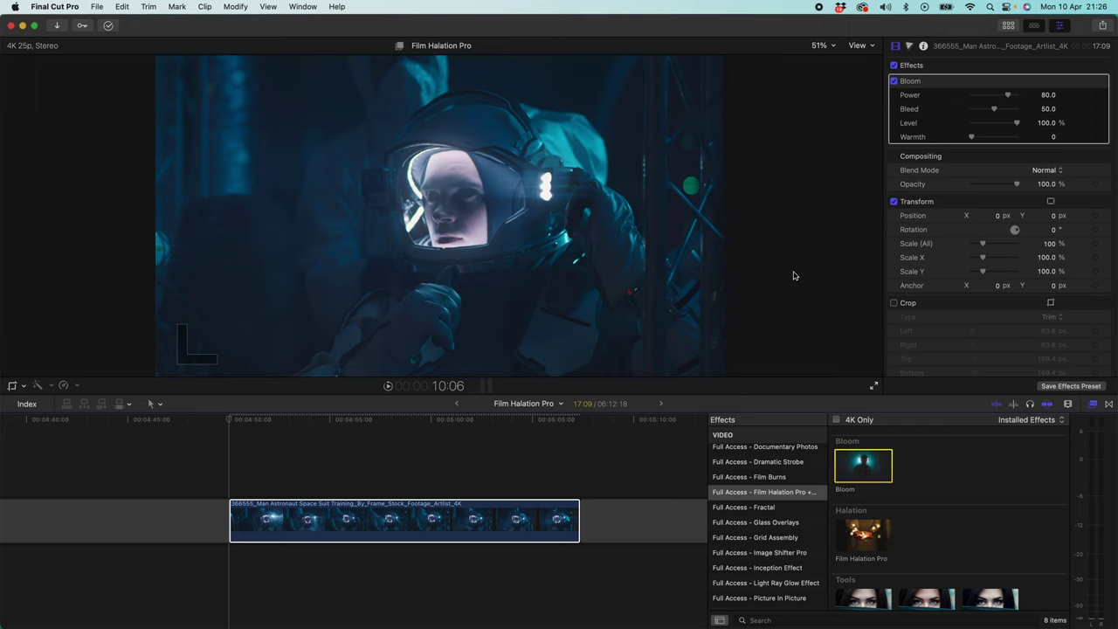
Compare Bloom on and off, then set Power to 73.37 and Bleed to 12.44.
{"action": "left_click", "coordinate": [894, 81]}
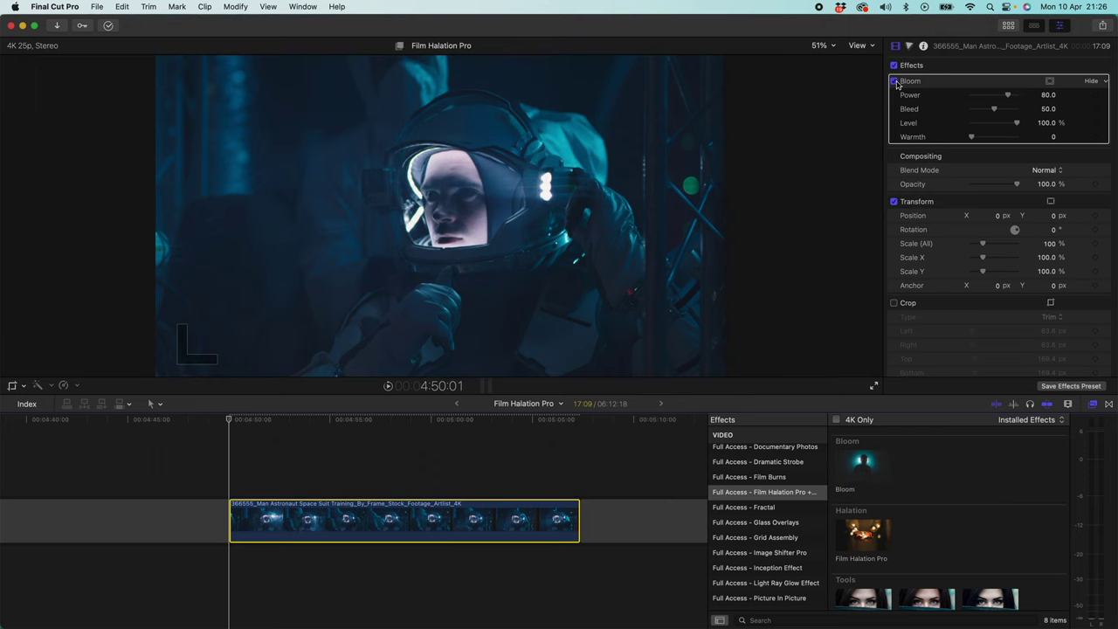
{"action": "left_click", "coordinate": [894, 81]}
{"action": "left_click", "coordinate": [894, 82]}
{"action": "left_click", "coordinate": [894, 81]}
{"action": "left_click_drag", "start_coordinate": [1008, 96], "coordinate": [977, 113]}
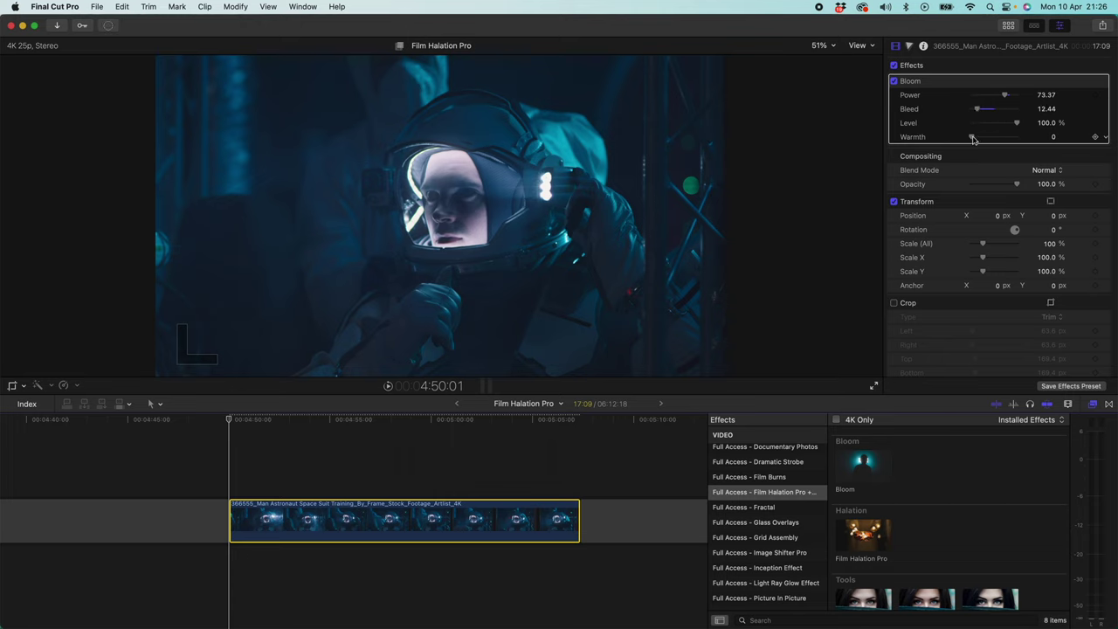
{"action": "left_click_drag", "start_coordinate": [998, 130], "coordinate": [1013, 131]}
Apply Film Halation Pro to the astronaut clip with a light cyan halation colour, and raise Amount.
{"action": "left_click", "coordinate": [864, 534]}
{"action": "double_click", "coordinate": [863, 535]}
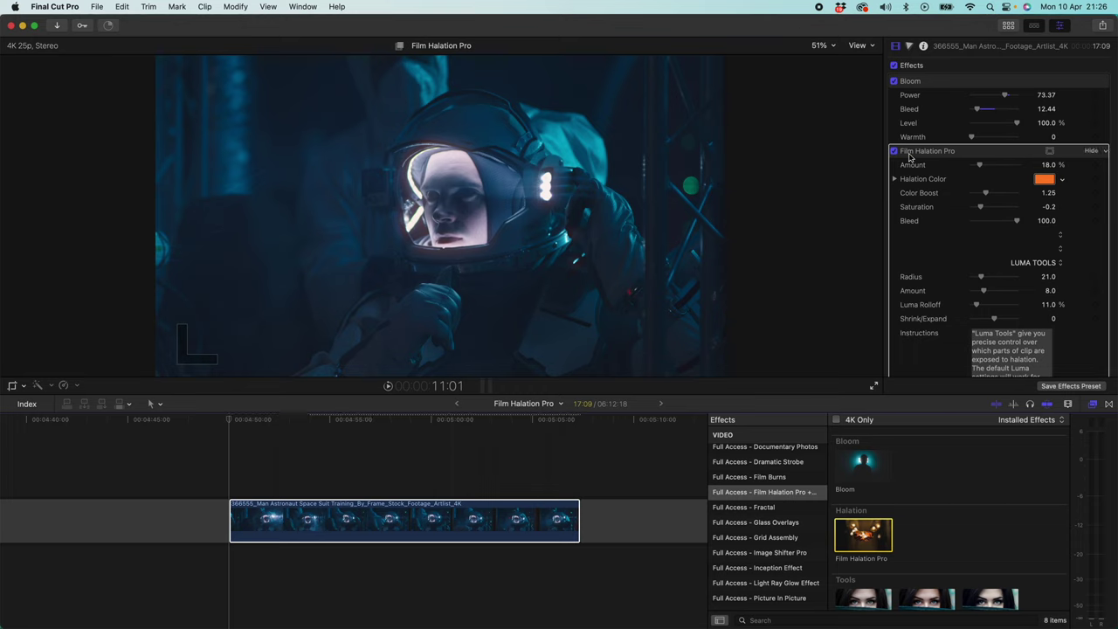
{"action": "left_click", "coordinate": [1042, 180]}
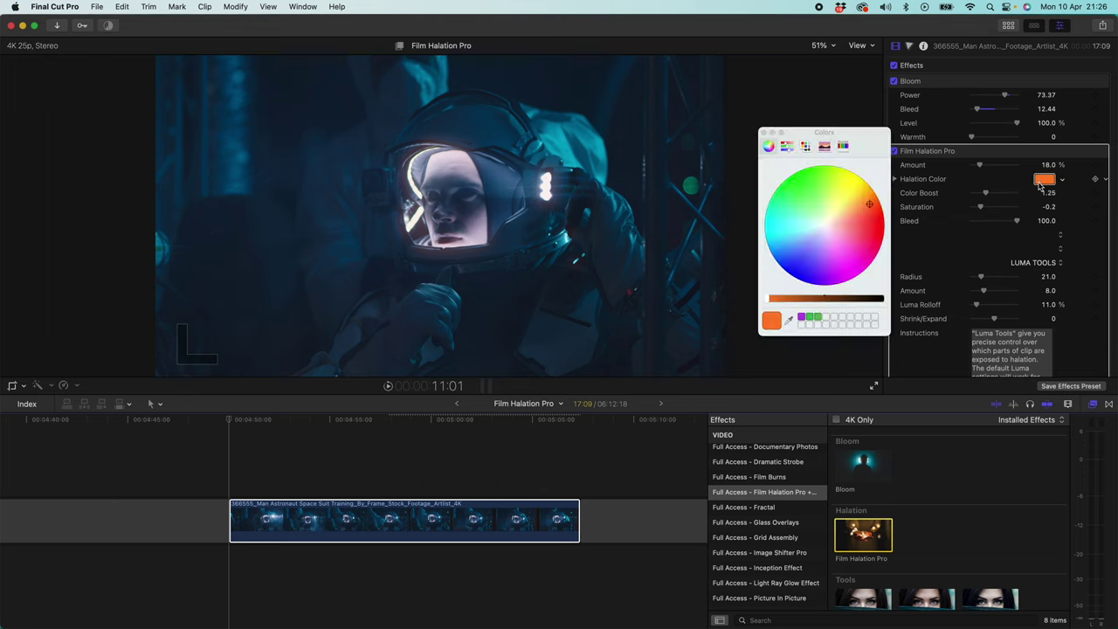
{"action": "left_click", "coordinate": [785, 239]}
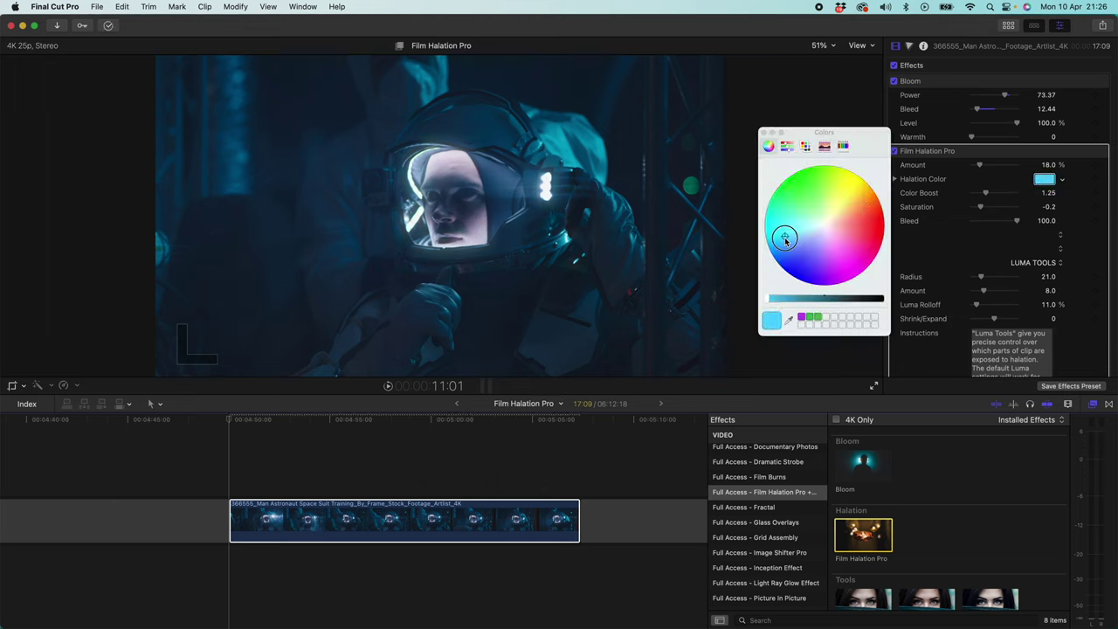
{"action": "left_click_drag", "start_coordinate": [785, 238], "coordinate": [775, 238]}
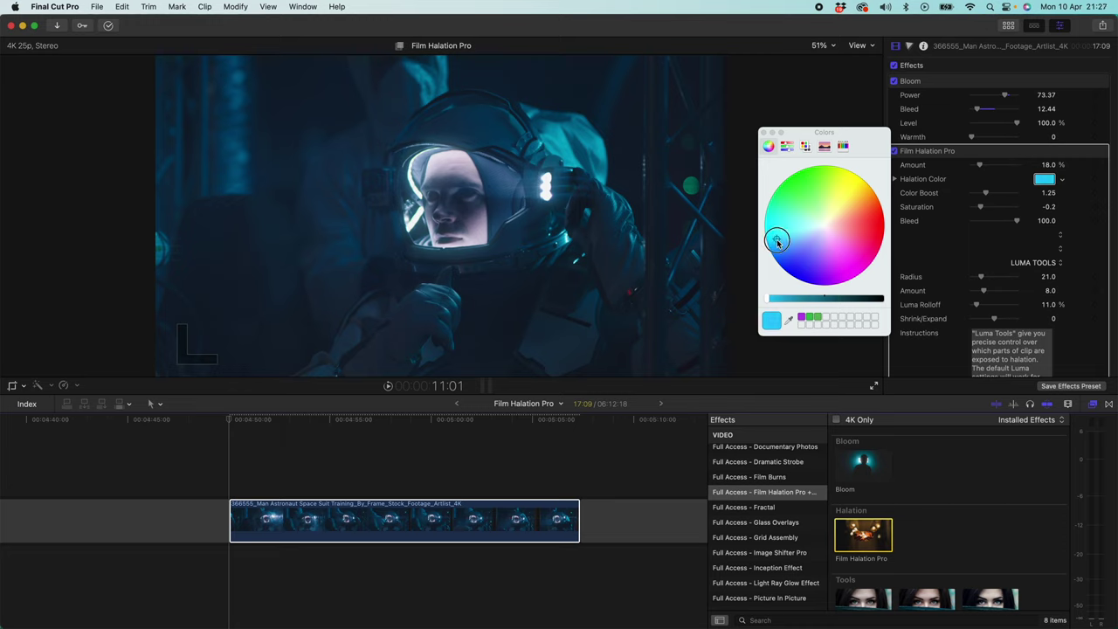
{"action": "left_click", "coordinate": [763, 134]}
{"action": "mouse_move", "coordinate": [979, 165]}
{"action": "left_mouse_down"}
{"action": "mouse_move", "coordinate": [1007, 167]}
{"action": "mouse_move", "coordinate": [995, 169]}
{"action": "left_mouse_up"}
Play back the astronaut clip to judge the glow, then set halation Saturation to 0.45.
{"action": "key", "text": "space"}
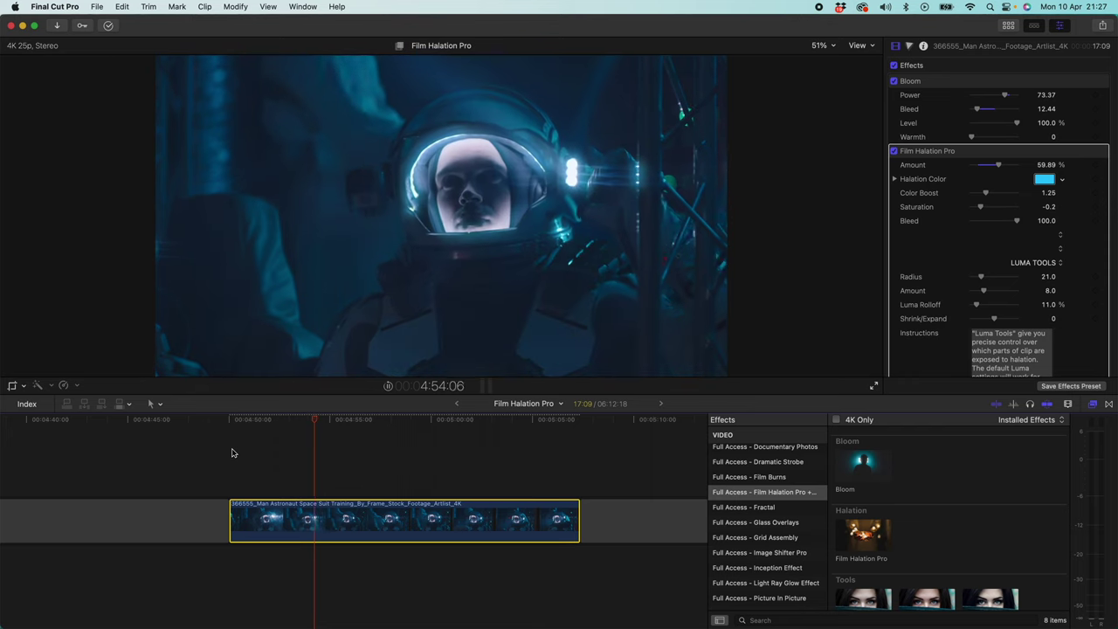
{"action": "key", "text": "space"}
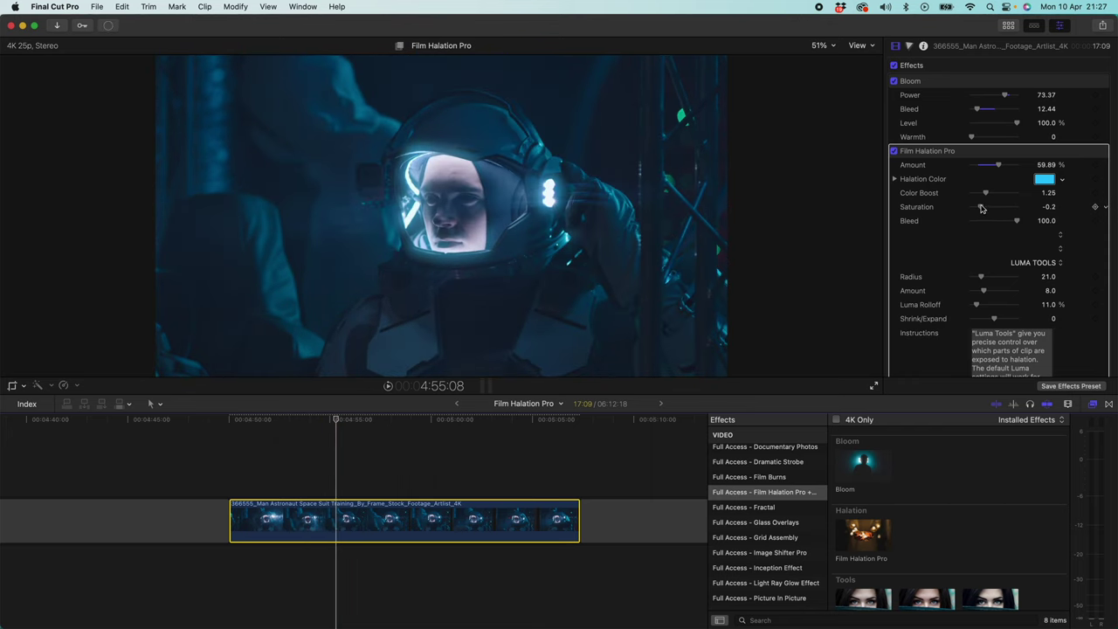
{"action": "left_click_drag", "start_coordinate": [980, 207], "coordinate": [991, 196]}
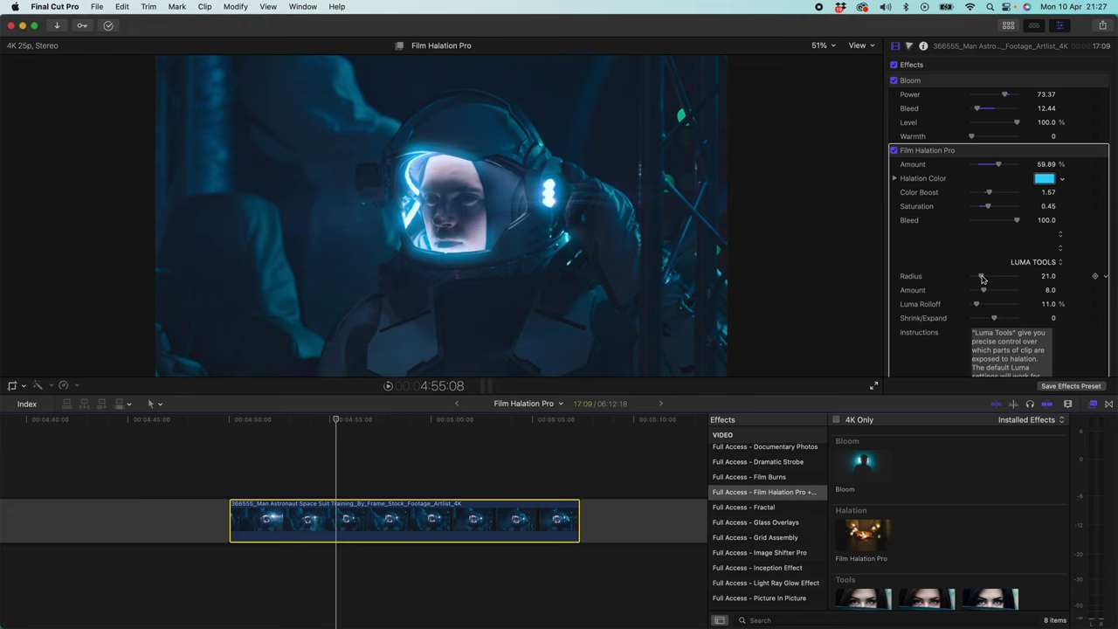
Set Luma Tools to Radius 26.0, Luma Rolloff 34.84% and Shrink/Expand 4.0.
{"action": "left_click_drag", "start_coordinate": [981, 278], "coordinate": [1003, 319]}
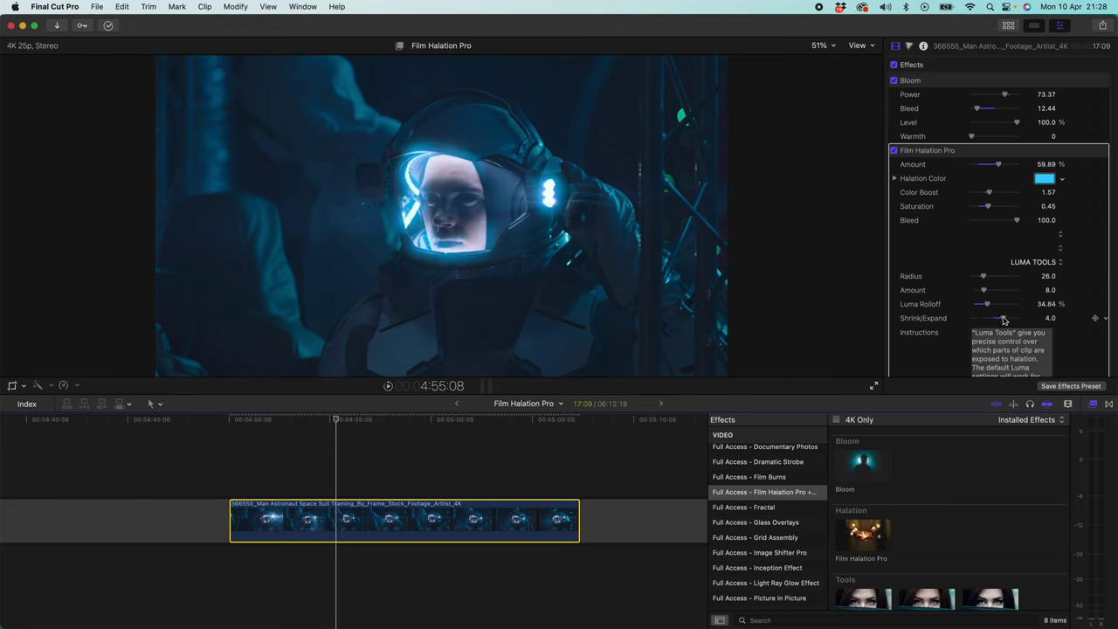